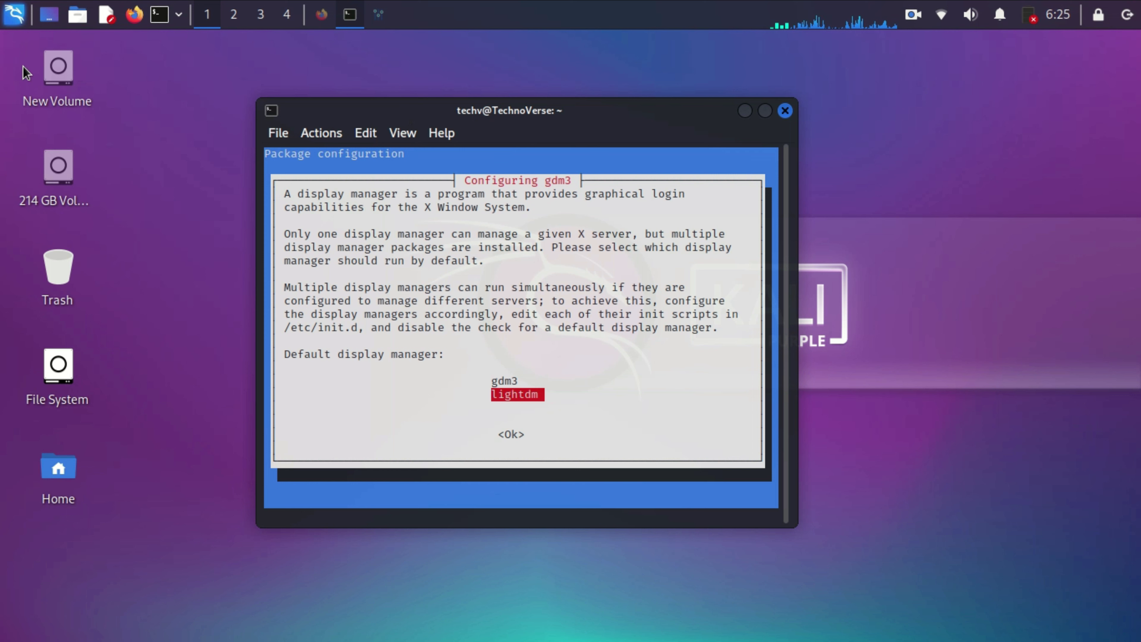
Set gdm3 as the default display manager and restart the system once the installation has finished.
{"action": "key", "text": "Up"}
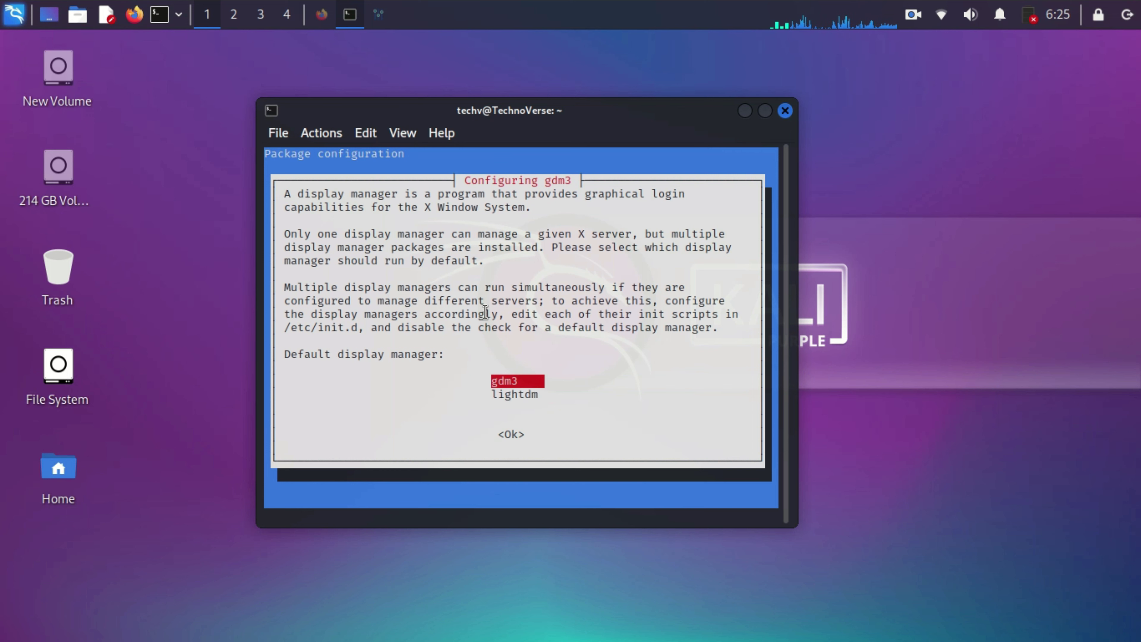
{"action": "key", "text": "Return"}
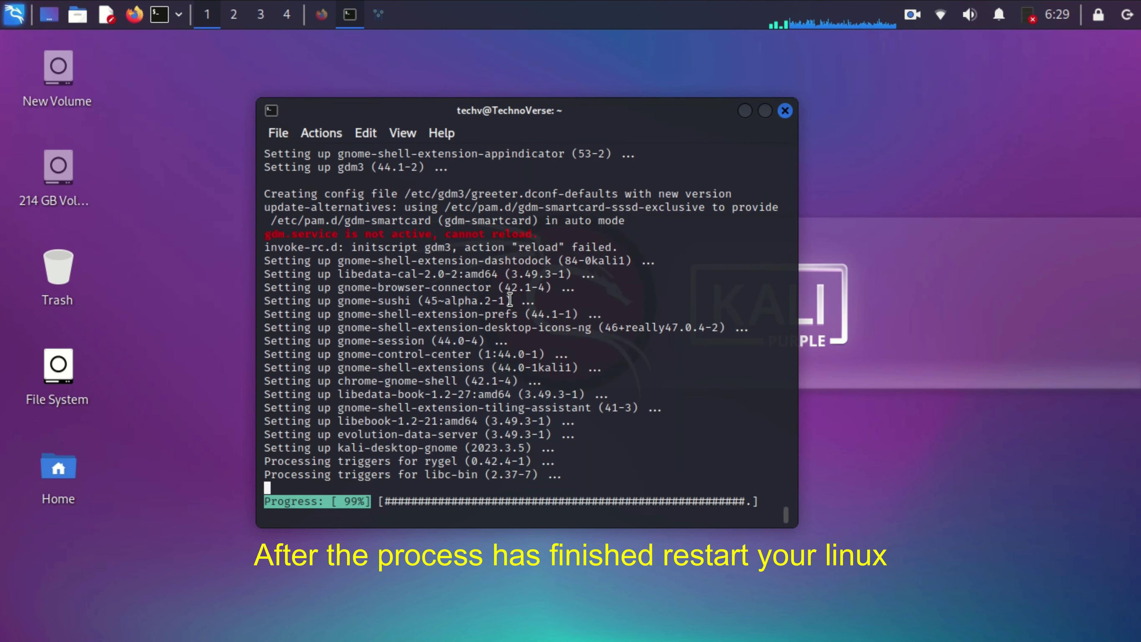
{"action": "left_click", "coordinate": [1129, 16]}
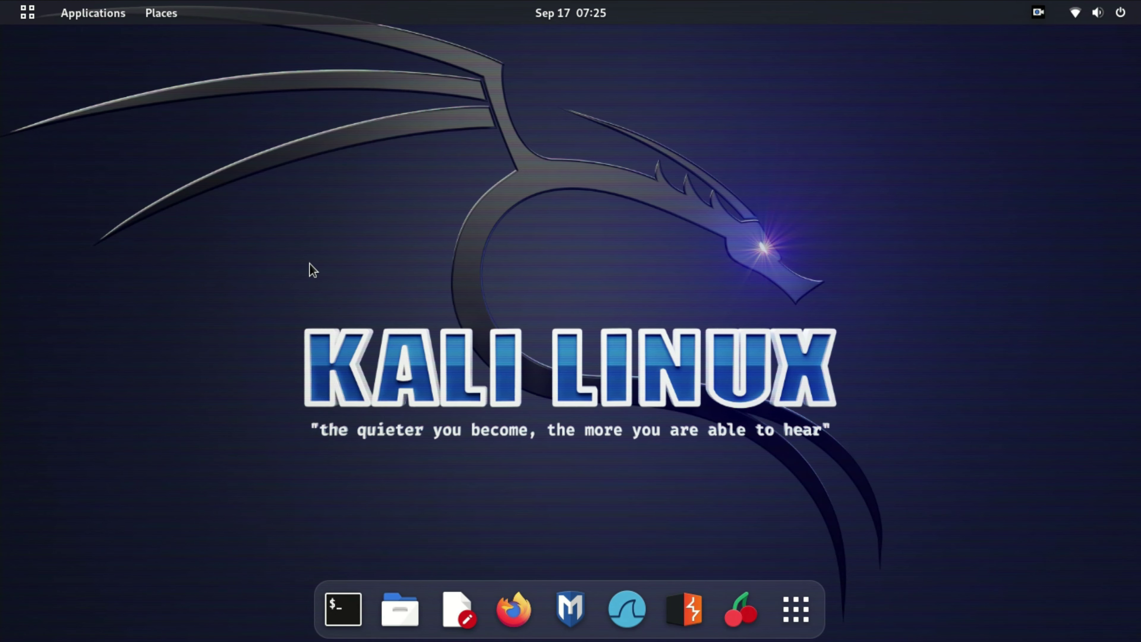
Look over the GNOME desktop's quick settings, the calendar with notifications, and the activities overview.
{"action": "left_click", "coordinate": [1127, 13]}
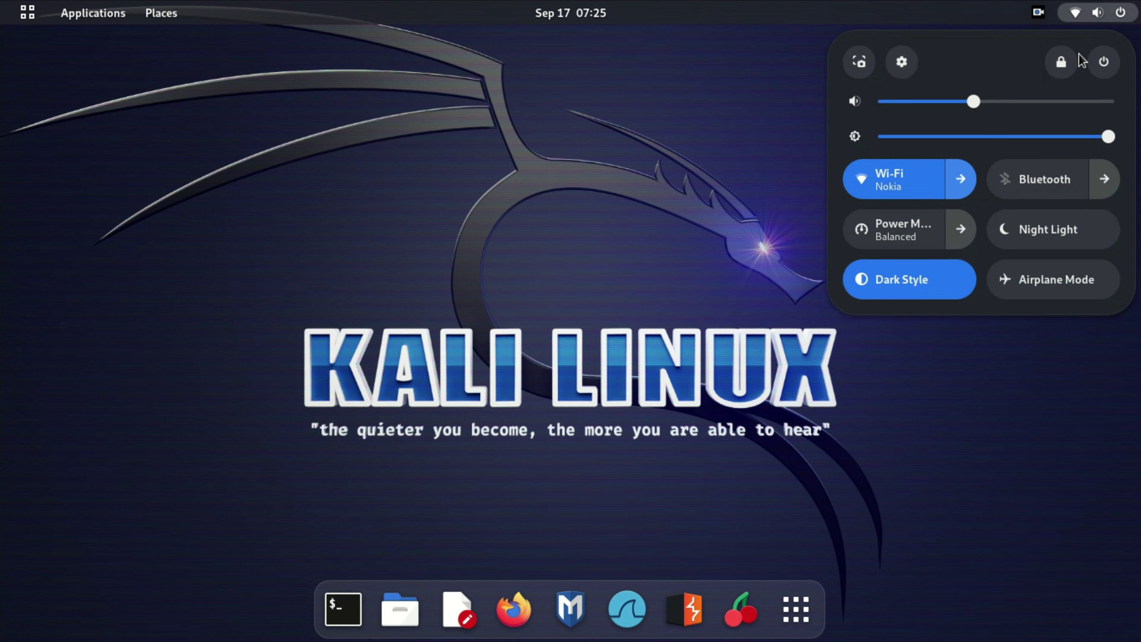
{"action": "left_click", "coordinate": [754, 193]}
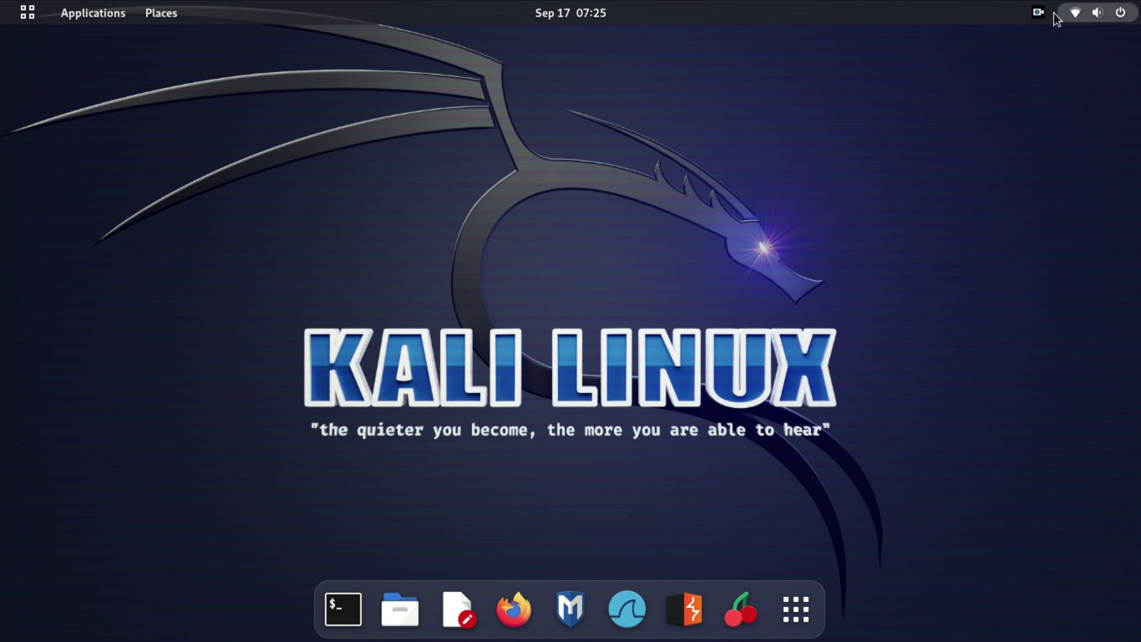
{"action": "left_click", "coordinate": [576, 23]}
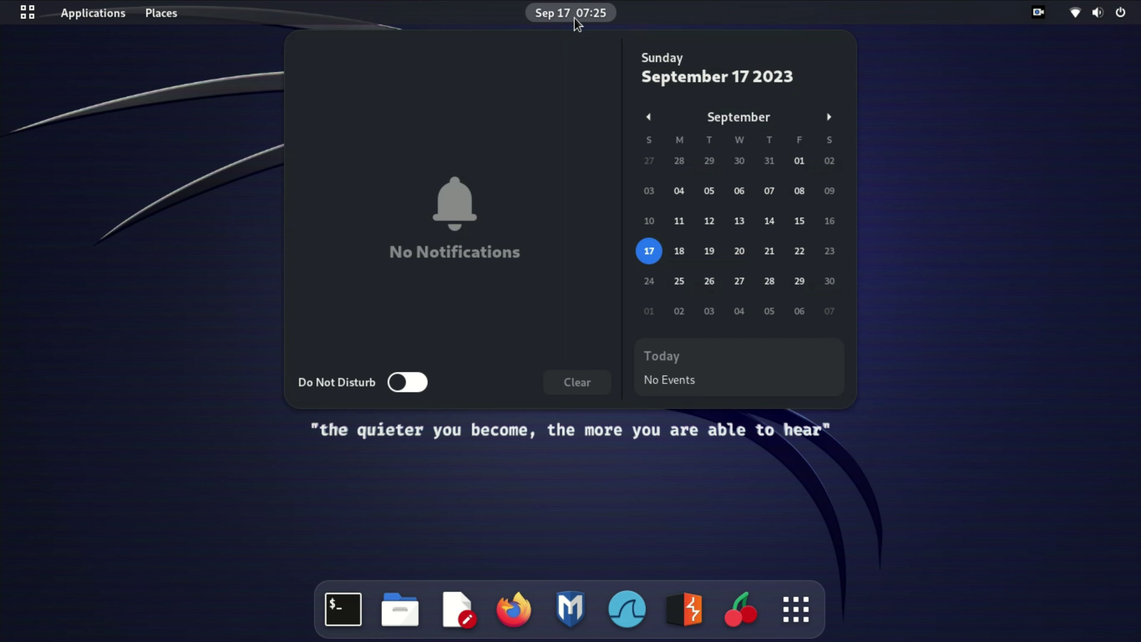
{"action": "left_click", "coordinate": [575, 19]}
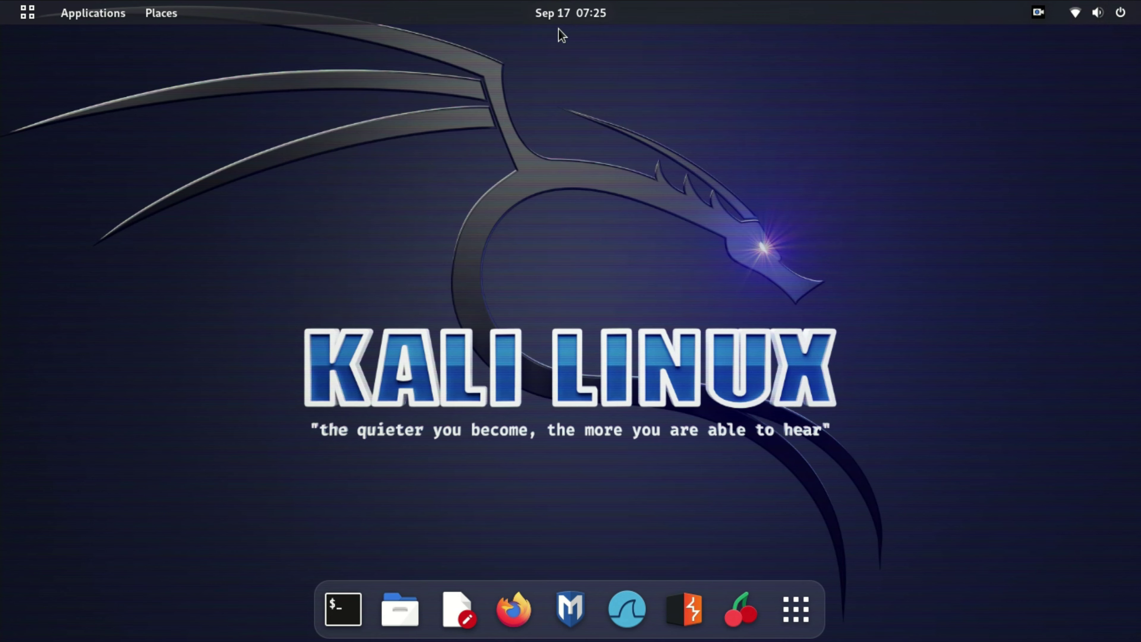
{"action": "left_click", "coordinate": [20, 17]}
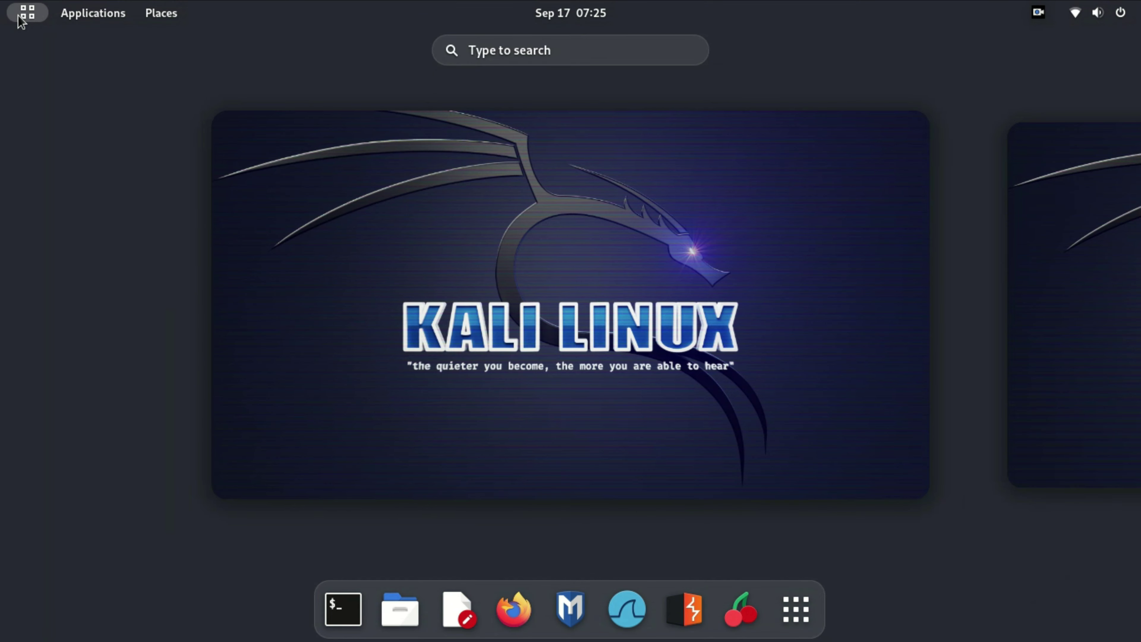
{"action": "left_click", "coordinate": [20, 19]}
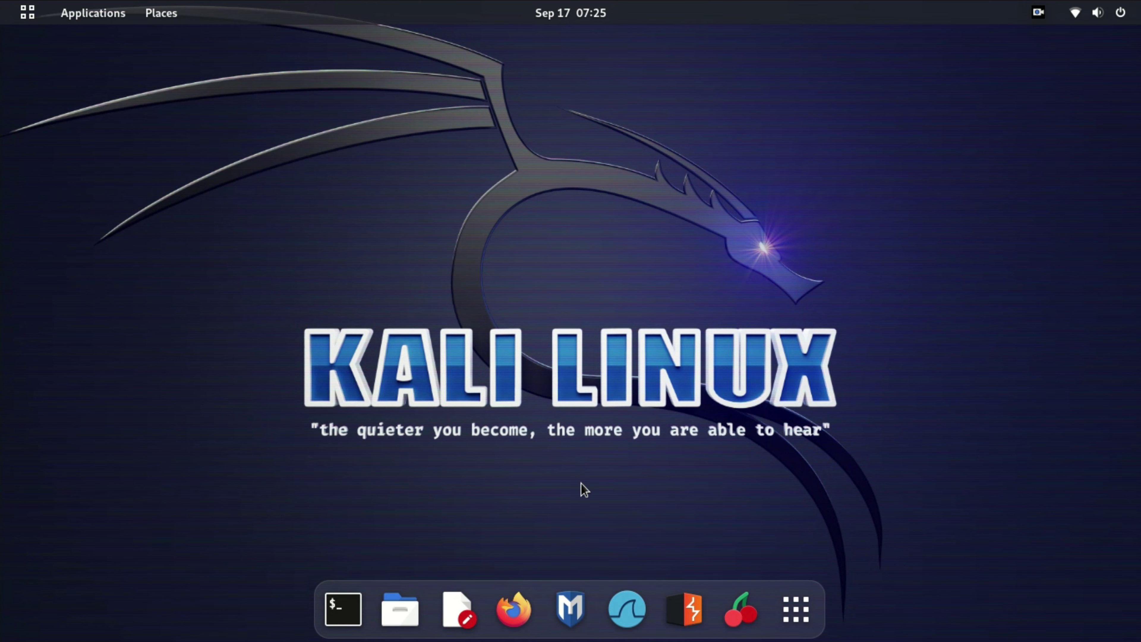
Browse the installed applications, search them for "sett" and open Settings.
{"action": "left_click", "coordinate": [787, 595]}
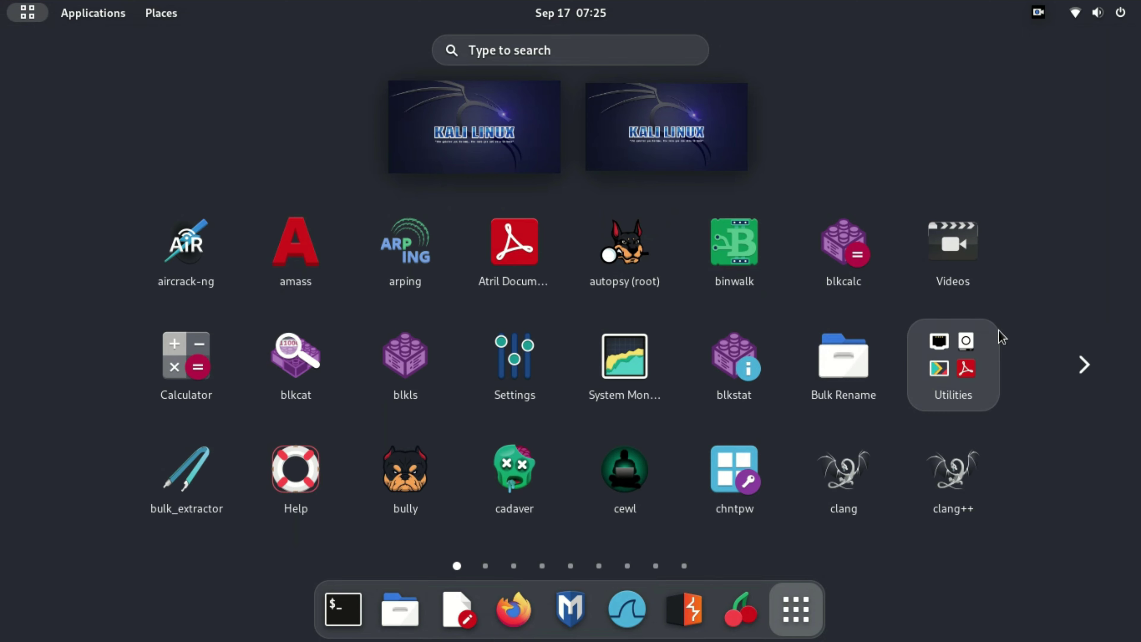
{"action": "scroll", "coordinate": [1002, 337], "scroll_direction": "down", "scroll_amount": 2}
{"action": "scroll", "coordinate": [1002, 337], "scroll_direction": "up", "scroll_amount": 1}
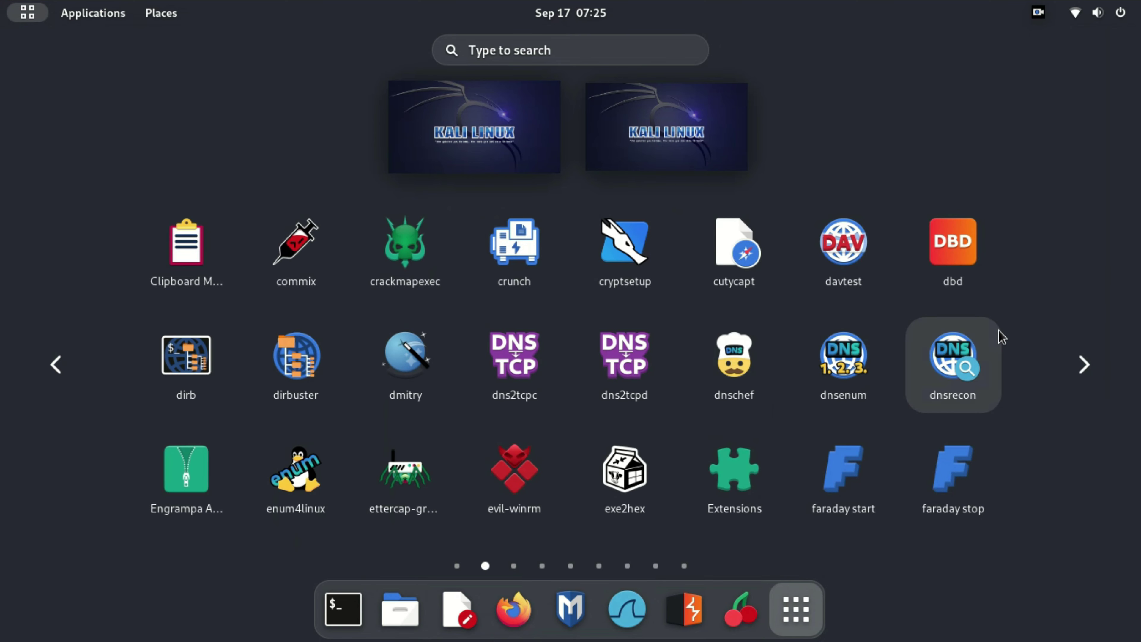
{"action": "scroll", "coordinate": [1002, 337], "scroll_direction": "down", "scroll_amount": 1}
{"action": "scroll", "coordinate": [1002, 337], "scroll_direction": "down", "scroll_amount": 1}
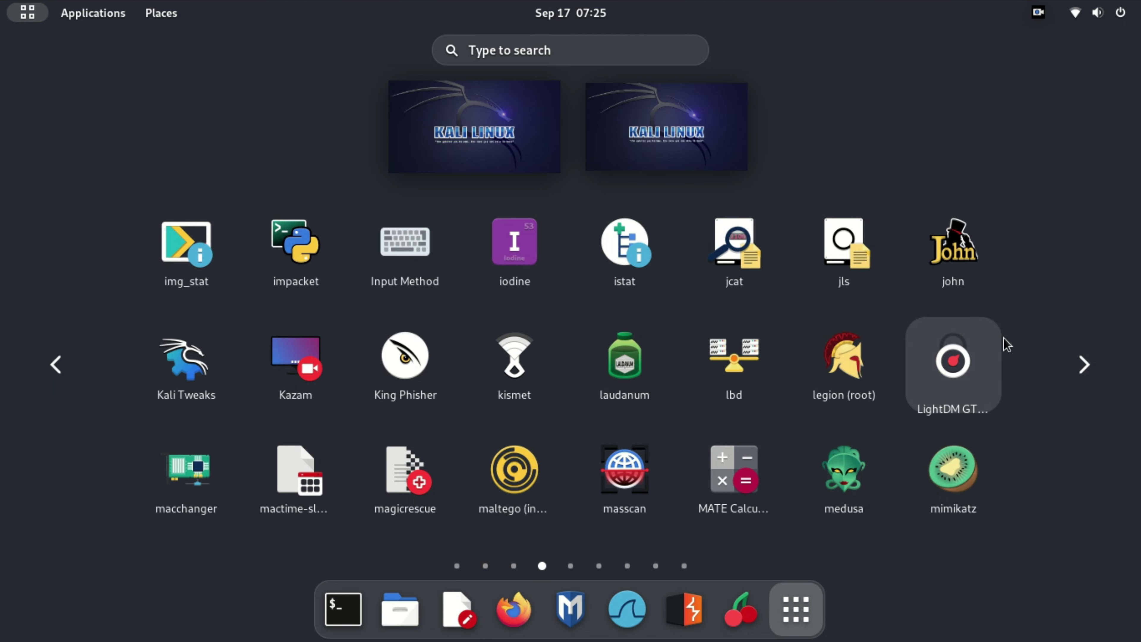
{"action": "left_click", "coordinate": [544, 47]}
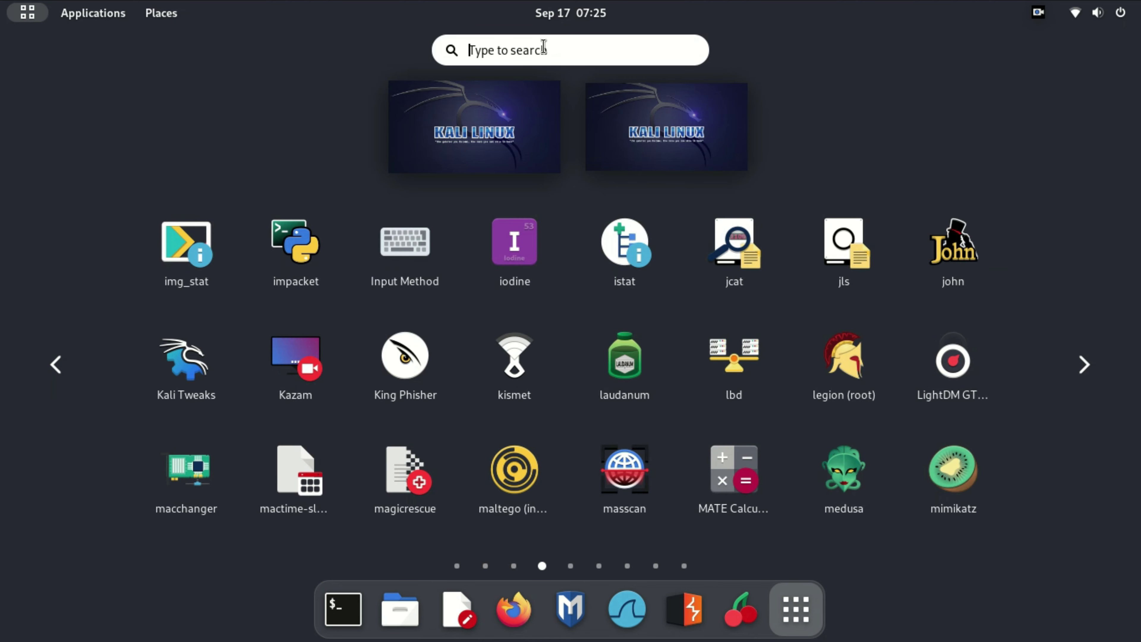
{"action": "type", "text": "sett"}
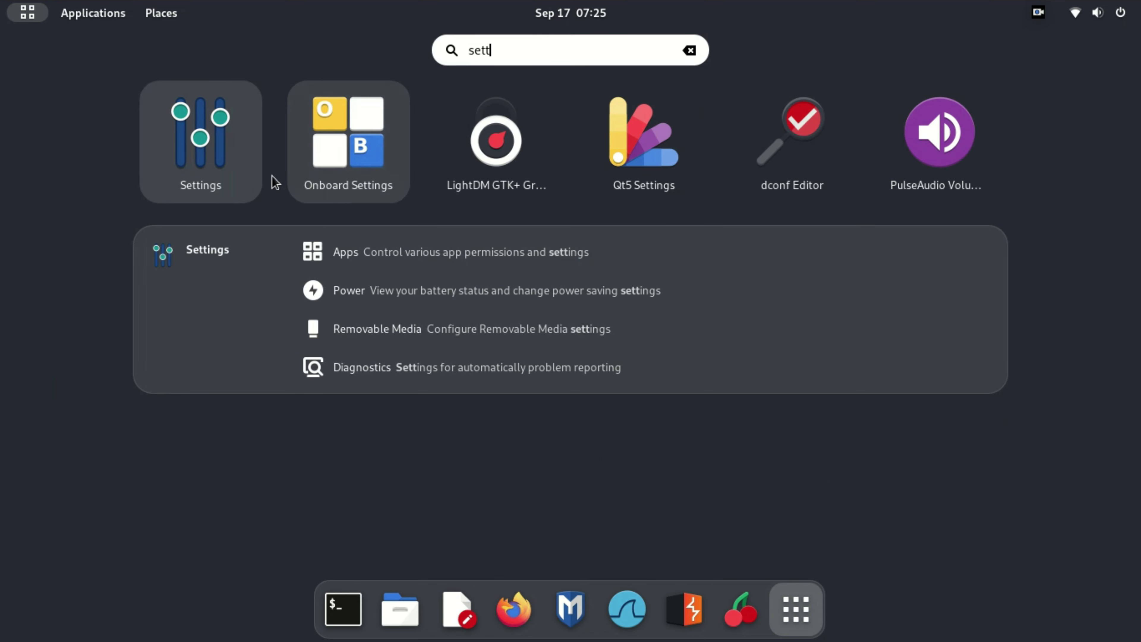
{"action": "left_click", "coordinate": [210, 164]}
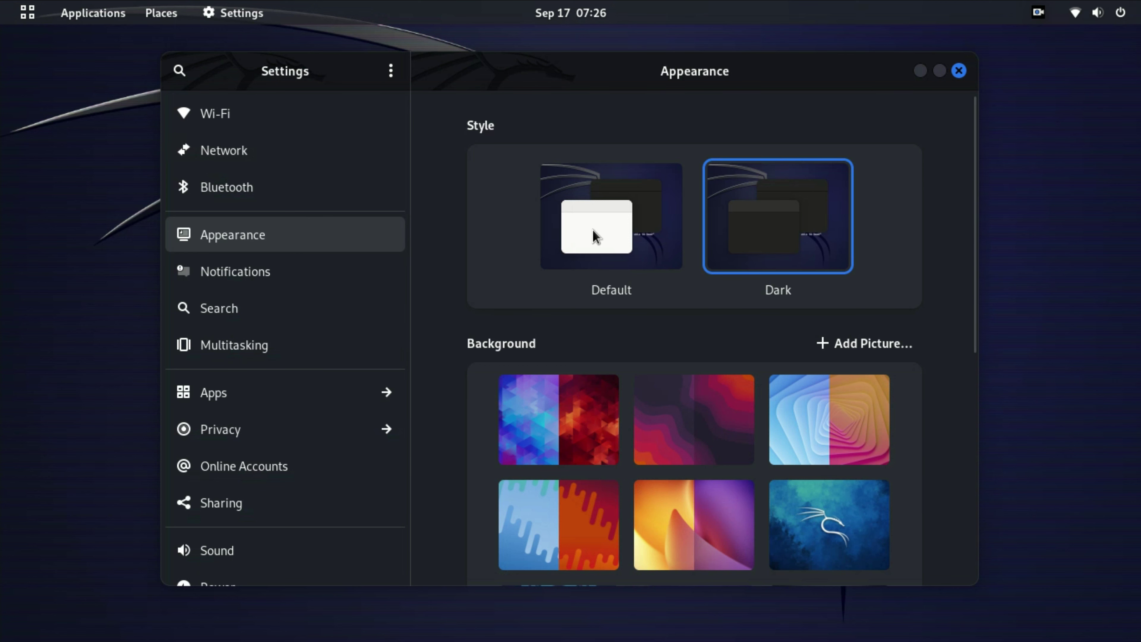
Set the desktop background to the nested rounded-squares wallpaper with the blue and pink-orange variants.
{"action": "scroll", "coordinate": [595, 236], "scroll_direction": "down", "scroll_amount": 10}
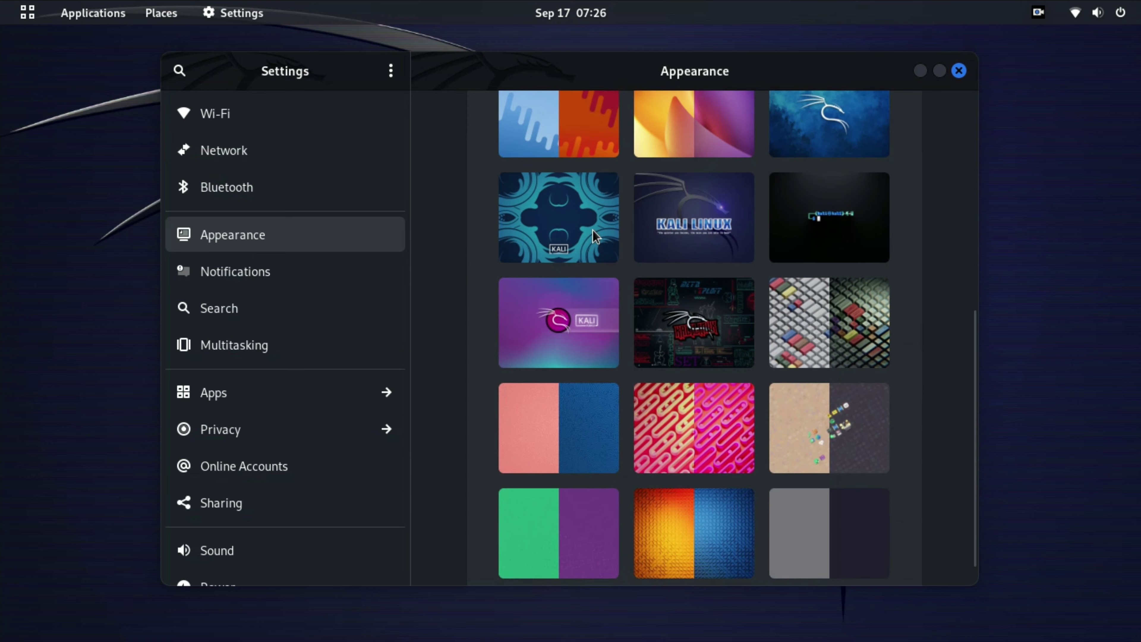
{"action": "scroll", "coordinate": [595, 236], "scroll_direction": "down", "scroll_amount": 1}
{"action": "scroll", "coordinate": [595, 236], "scroll_direction": "up", "scroll_amount": 5}
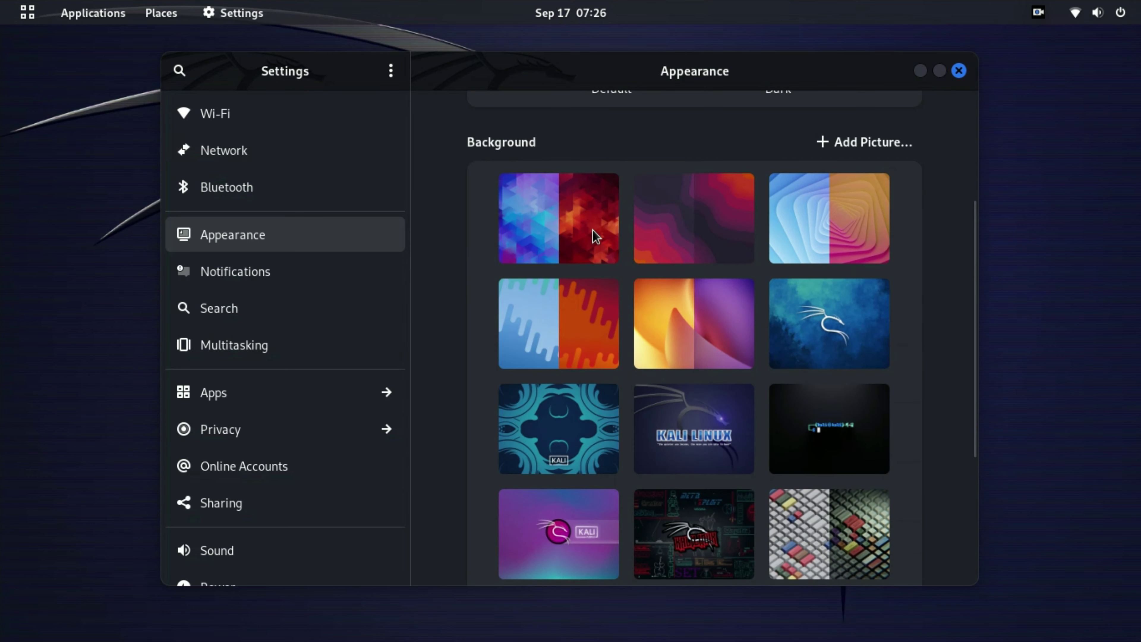
{"action": "left_click", "coordinate": [834, 215]}
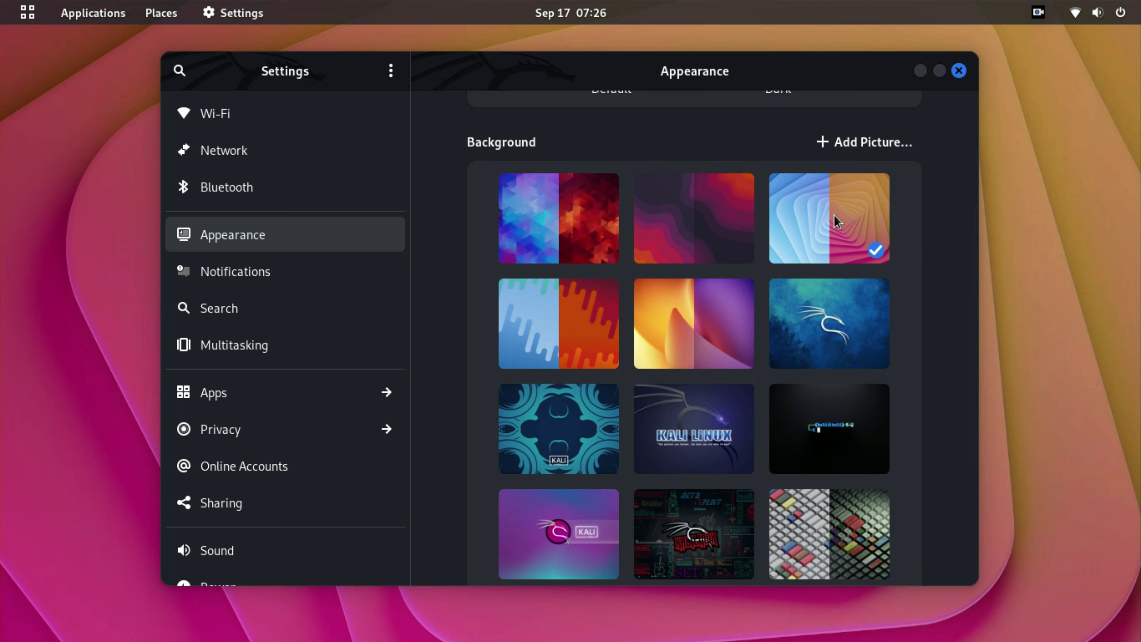
{"action": "scroll", "coordinate": [674, 200], "scroll_direction": "up", "scroll_amount": 3}
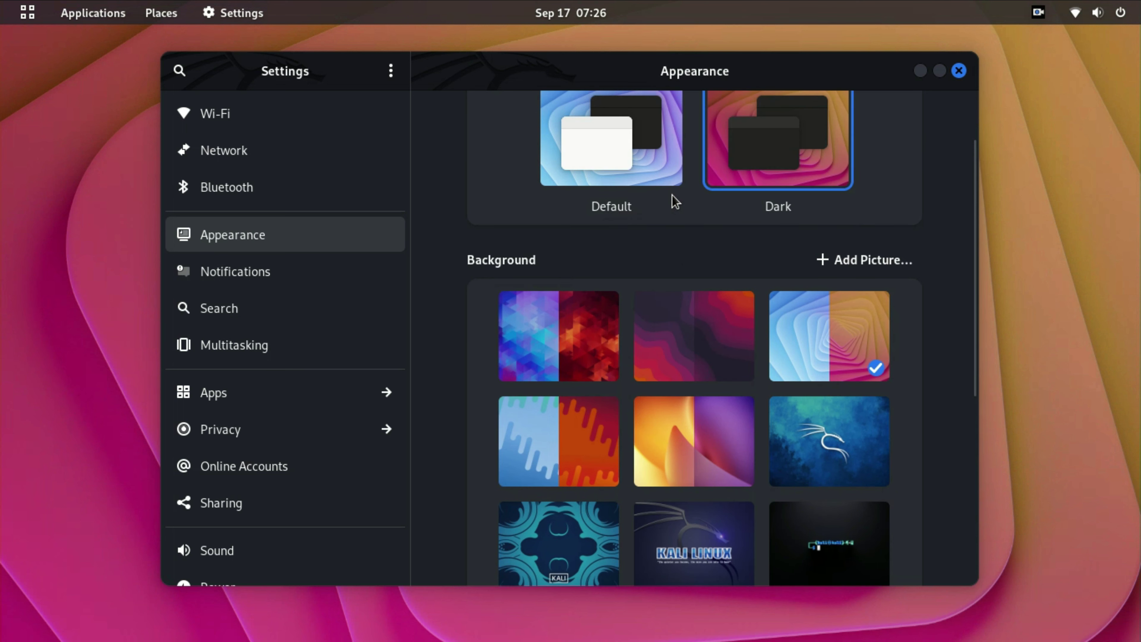
{"action": "scroll", "coordinate": [673, 196], "scroll_direction": "up", "scroll_amount": 2}
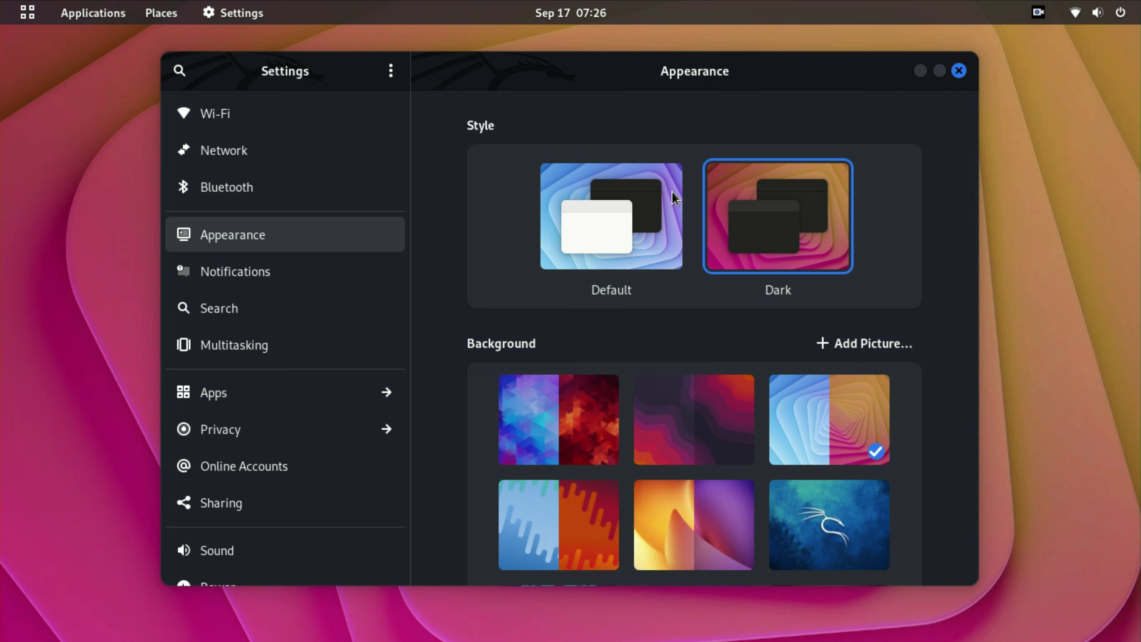
Examine the device's hardware and operating system details in the About settings.
{"action": "scroll", "coordinate": [207, 265], "scroll_direction": "down", "scroll_amount": 5}
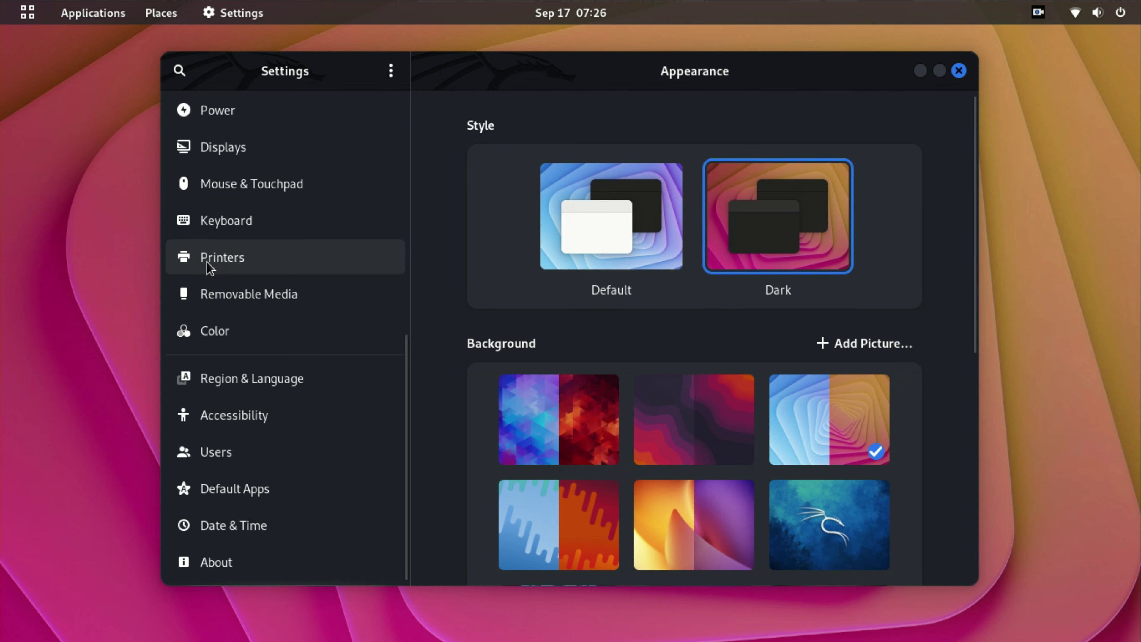
{"action": "left_click", "coordinate": [197, 570]}
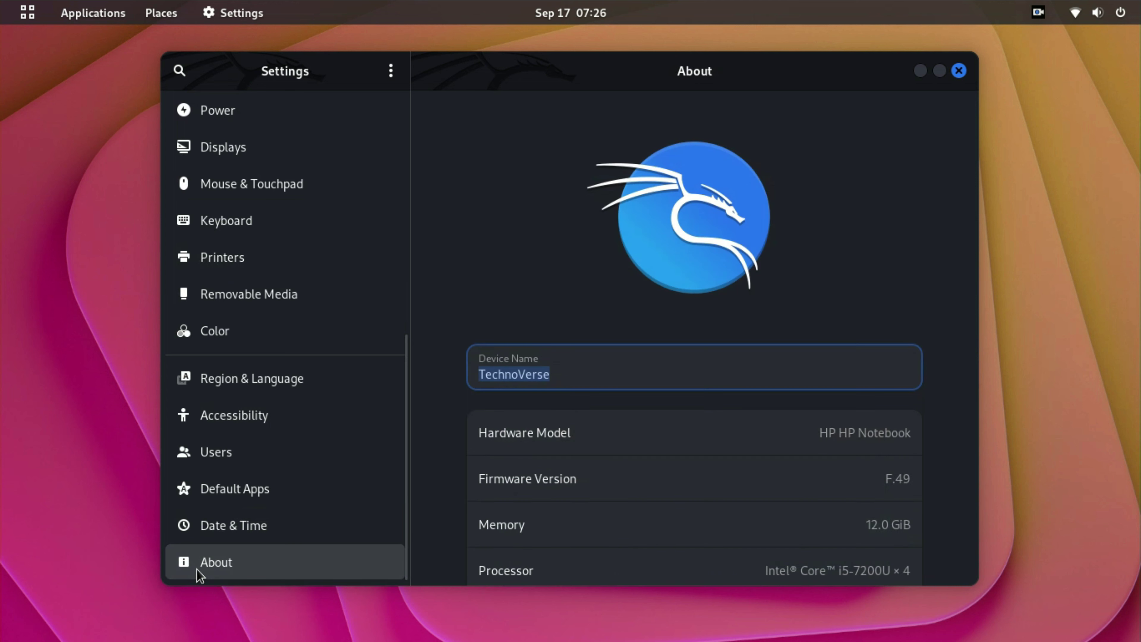
{"action": "scroll", "coordinate": [437, 455], "scroll_direction": "down", "scroll_amount": 2}
{"action": "scroll", "coordinate": [437, 454], "scroll_direction": "up", "scroll_amount": 2}
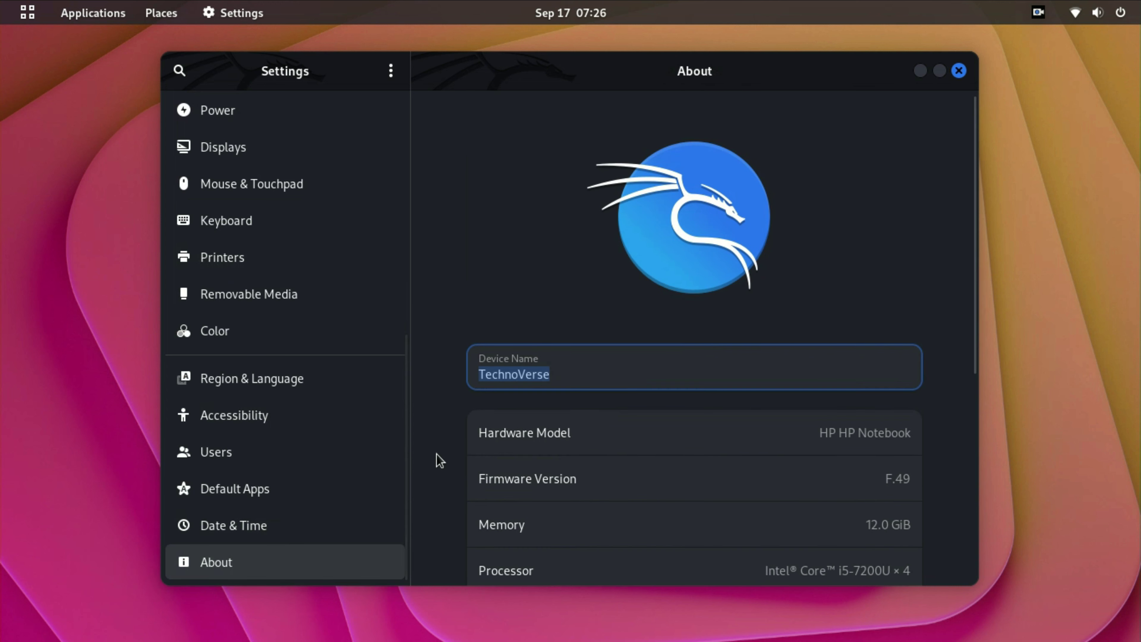
{"action": "scroll", "coordinate": [437, 454], "scroll_direction": "down", "scroll_amount": 4}
{"action": "scroll", "coordinate": [437, 454], "scroll_direction": "down", "scroll_amount": 5}
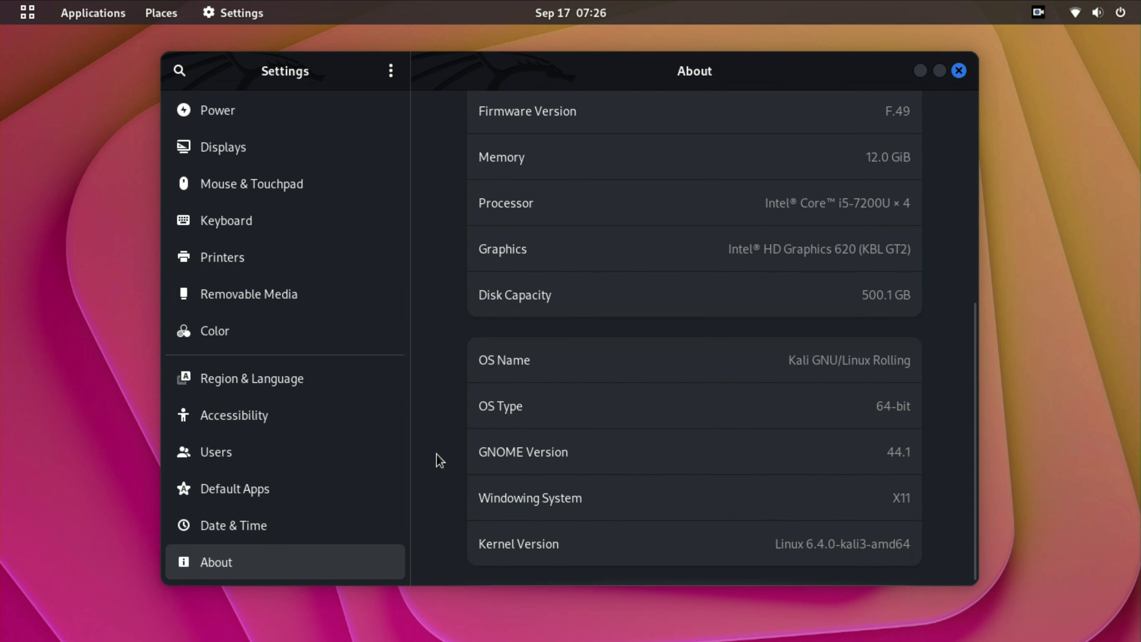
{"action": "scroll", "coordinate": [437, 454], "scroll_direction": "up", "scroll_amount": 5}
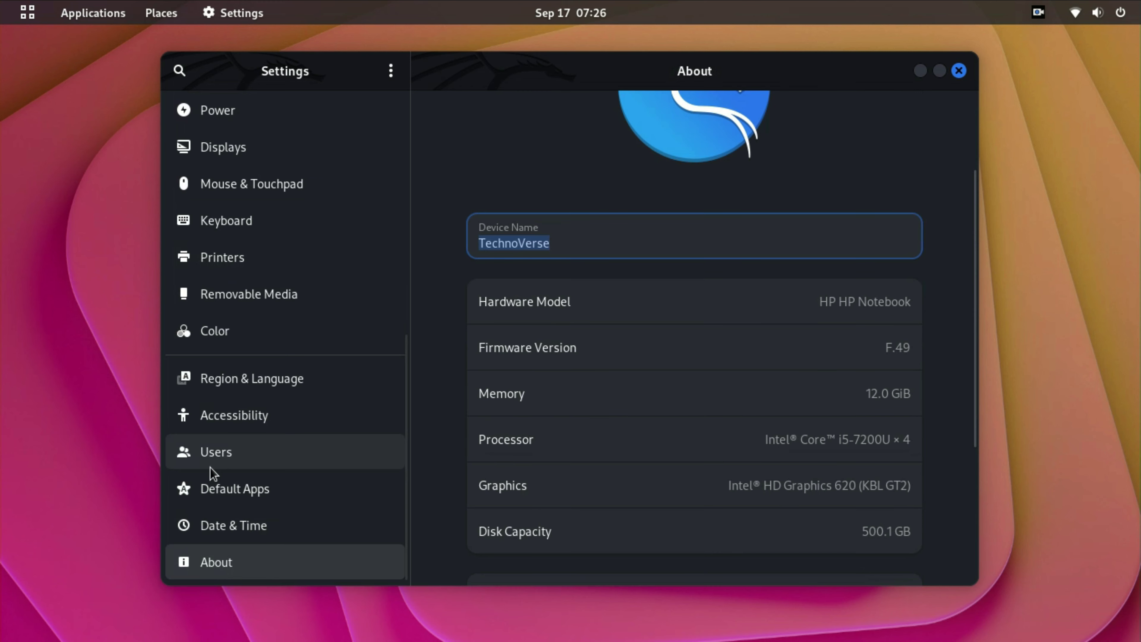
Change the user account's profile picture to the airplane wing above the clouds.
{"action": "left_click", "coordinate": [228, 455]}
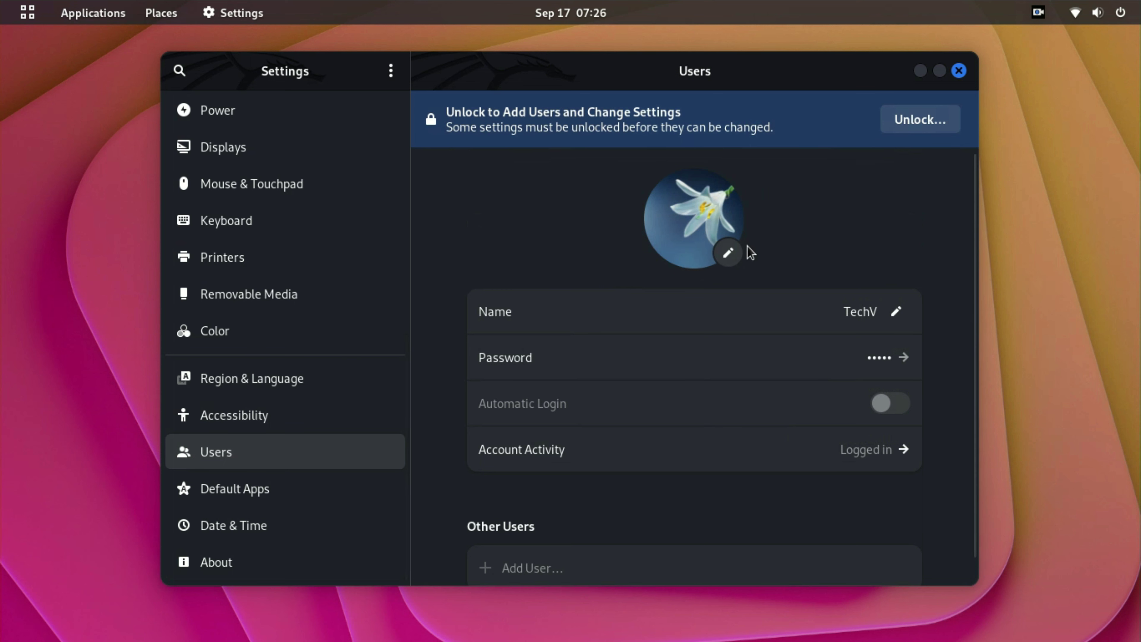
{"action": "left_click", "coordinate": [729, 253]}
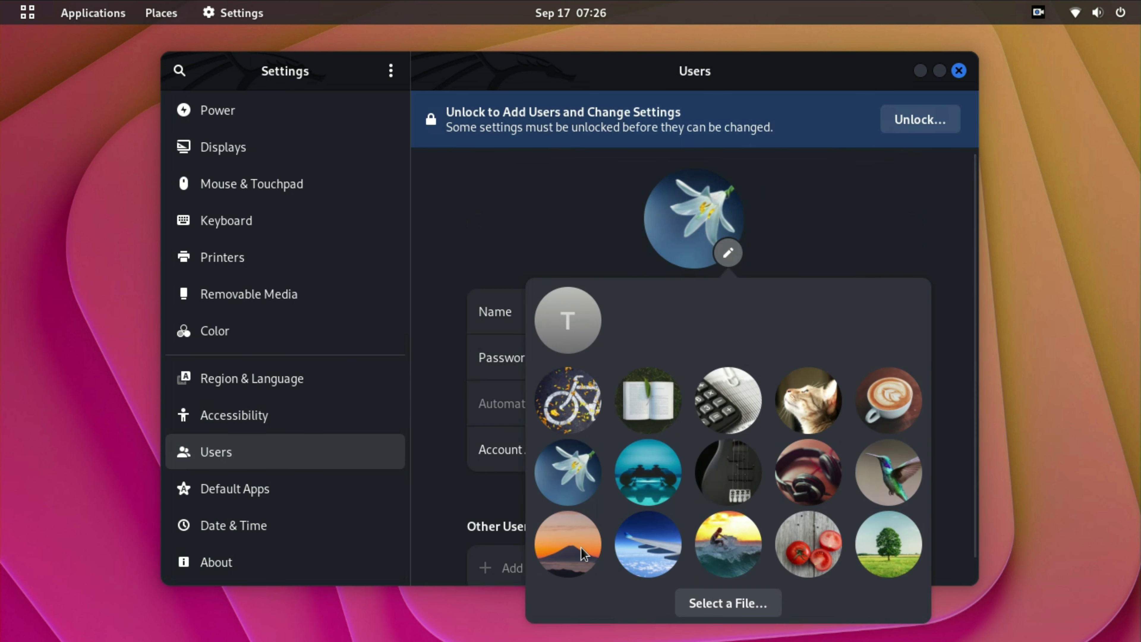
{"action": "left_click", "coordinate": [648, 546]}
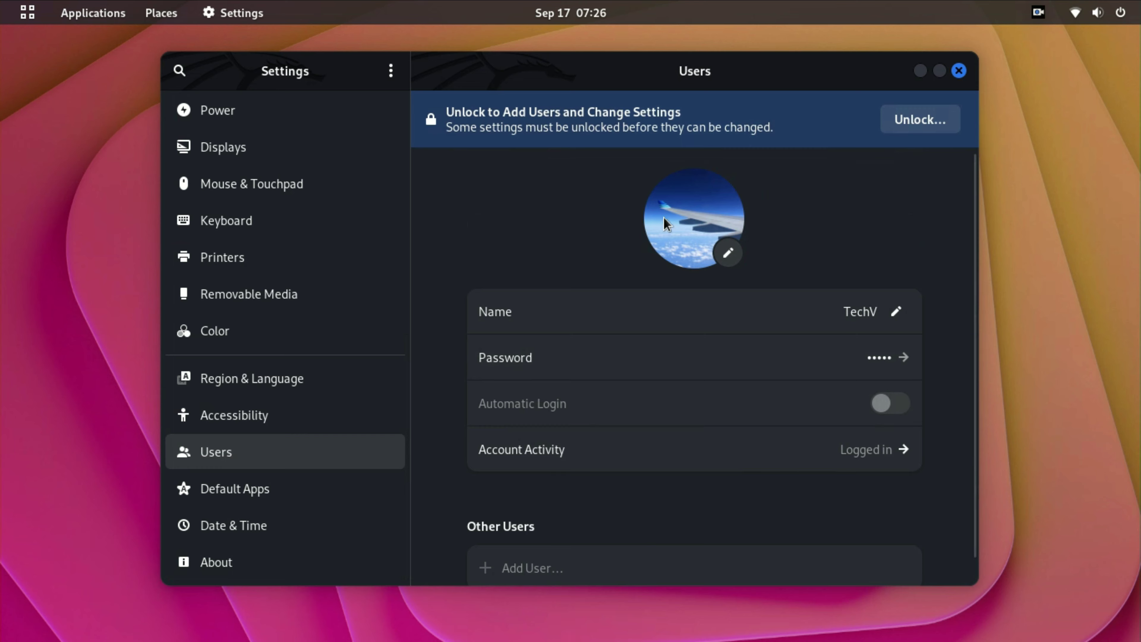
View the Power and Displays settings, and close Settings.
{"action": "left_click", "coordinate": [214, 117]}
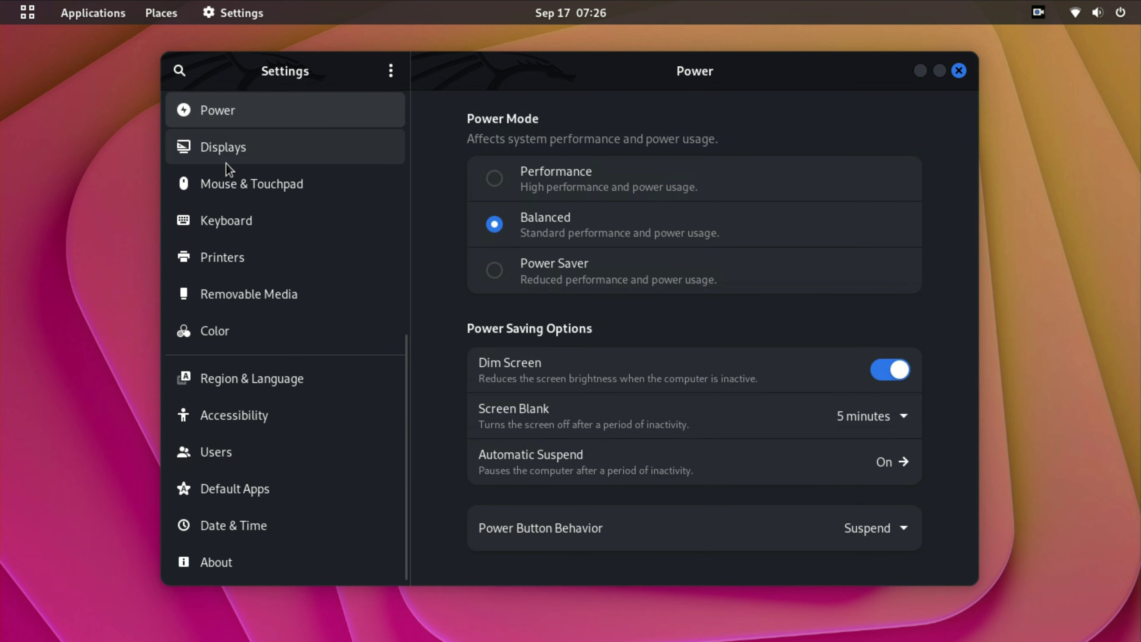
{"action": "left_click", "coordinate": [225, 161]}
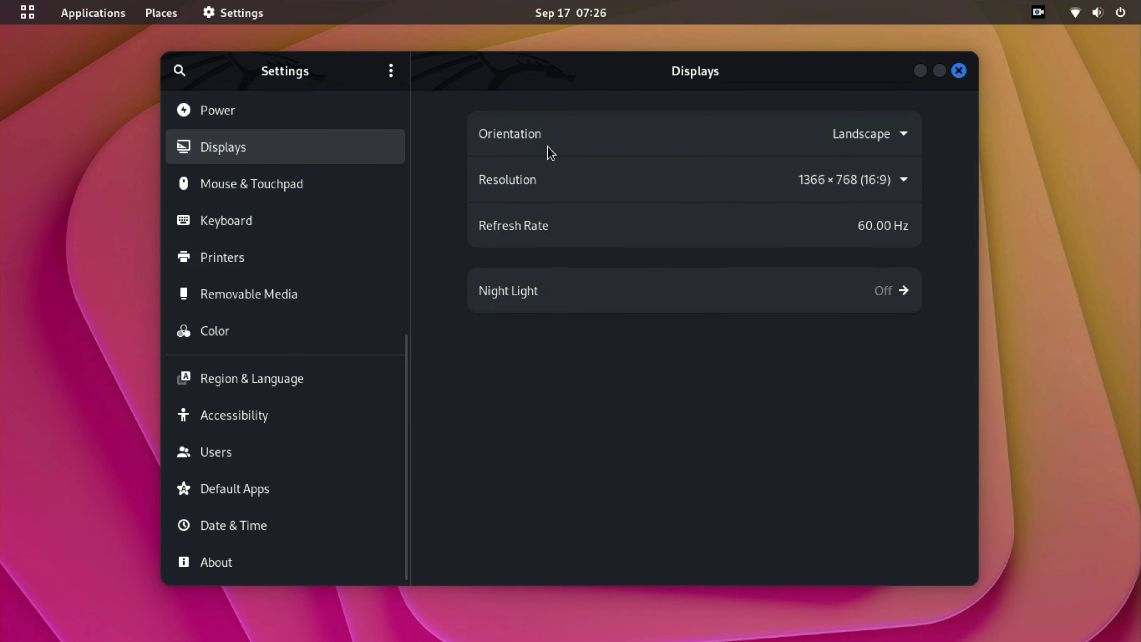
{"action": "left_click", "coordinate": [960, 71]}
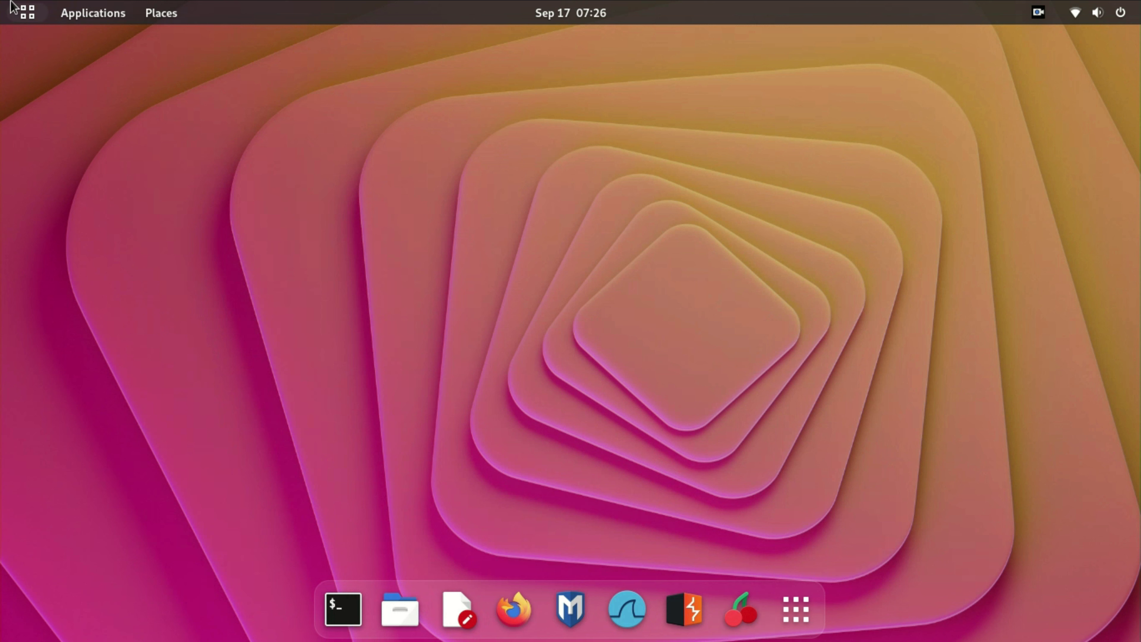
Look over the workspaces in the activities overview and return to the desktop.
{"action": "mouse_move", "coordinate": [3, 6]}
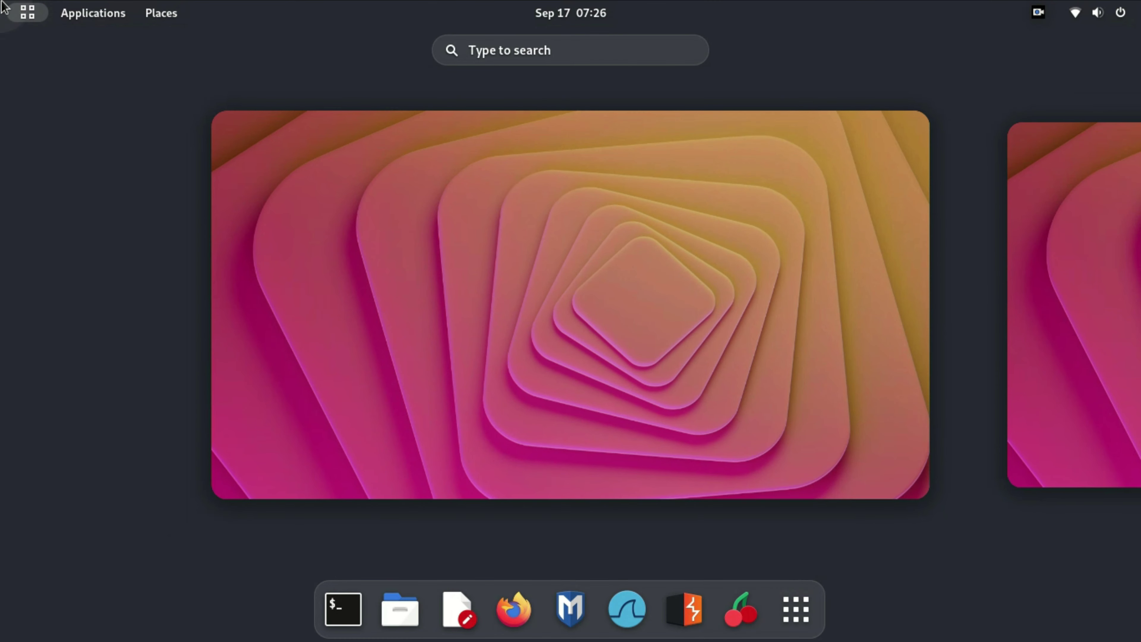
{"action": "scroll", "coordinate": [353, 236], "scroll_direction": "down", "scroll_amount": 1}
{"action": "scroll", "coordinate": [353, 237], "scroll_direction": "up", "scroll_amount": 1}
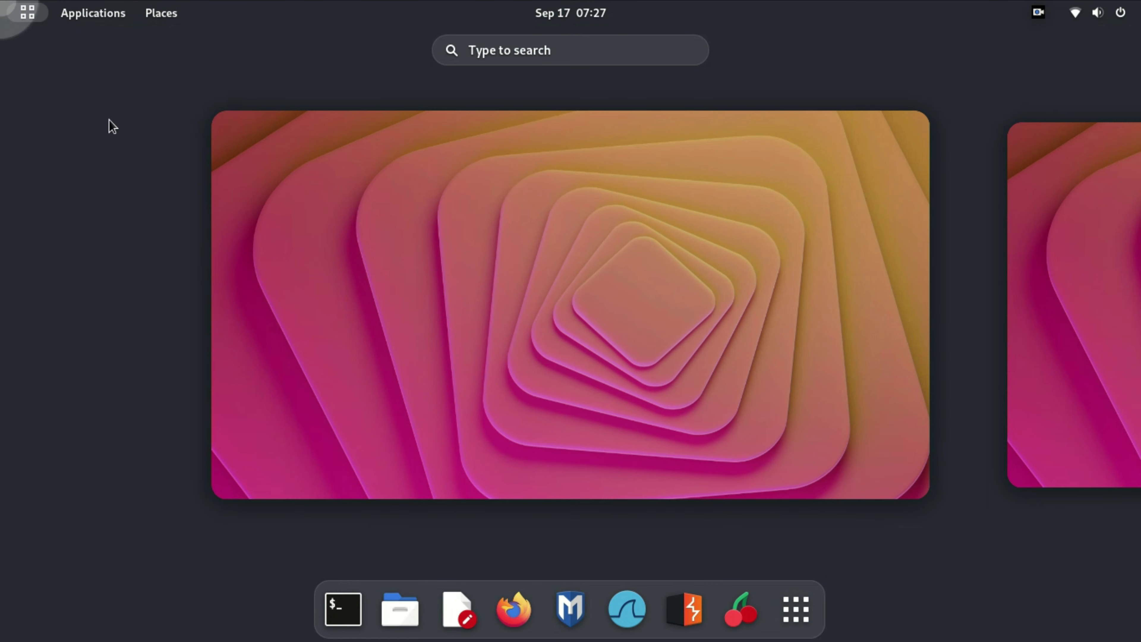
{"action": "left_click", "coordinate": [506, 316]}
Open a terminal and move its window toward the middle of the desktop.
{"action": "left_click", "coordinate": [343, 610]}
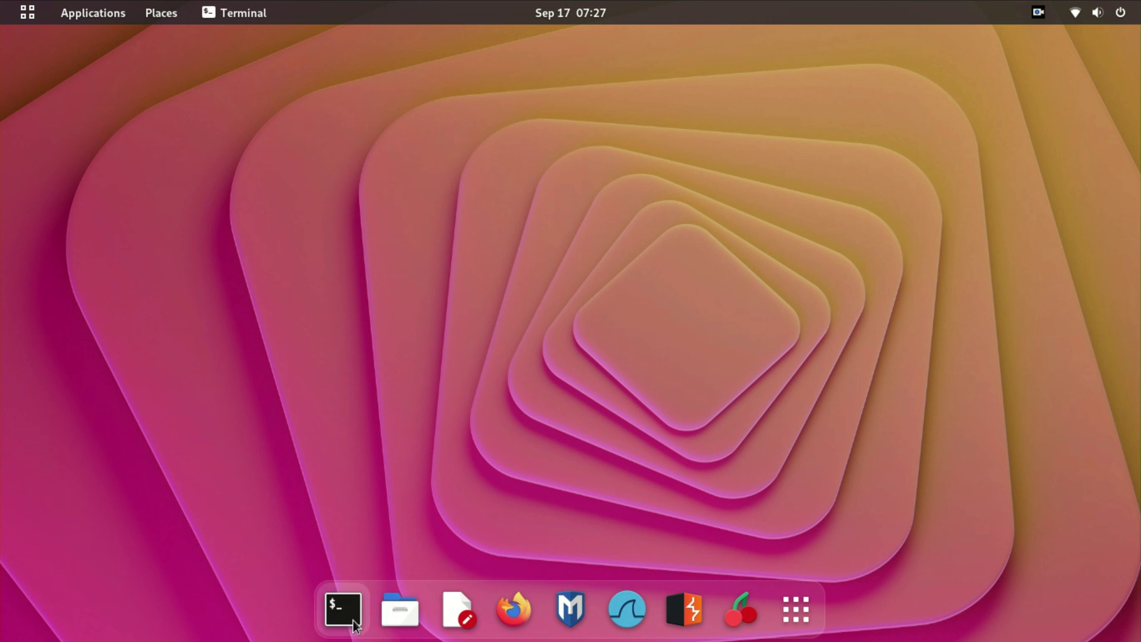
{"action": "left_click_drag", "start_coordinate": [218, 118], "coordinate": [556, 131]}
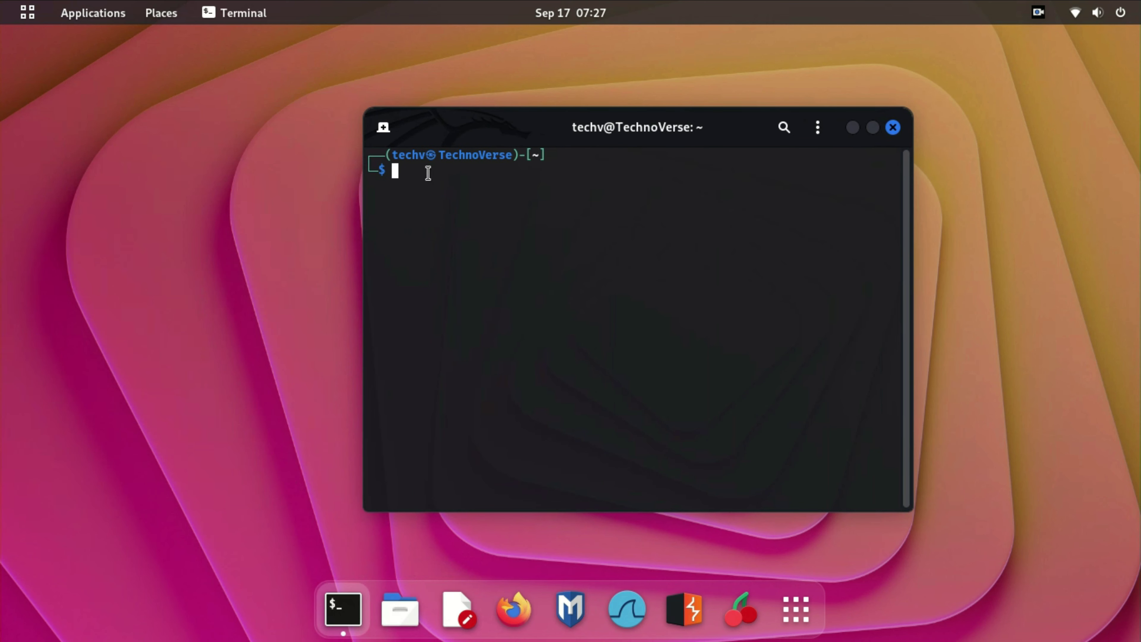
Install the configuration editor with the command sudo apt install dconf-editor, entering the account password when asked.
{"action": "type", "text": "sudo apt -y install kali-desktop-gnome"}
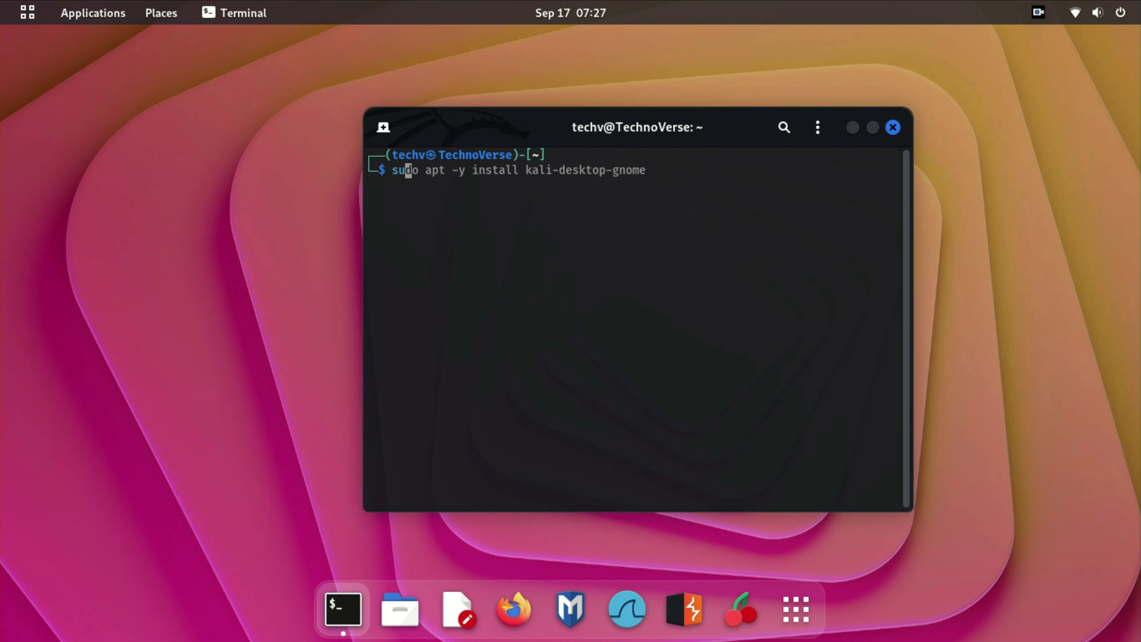
{"action": "key", "text": "BackSpace"}
{"action": "key", "text": "BackSpace"}
{"action": "type", "text": "do apt i"}
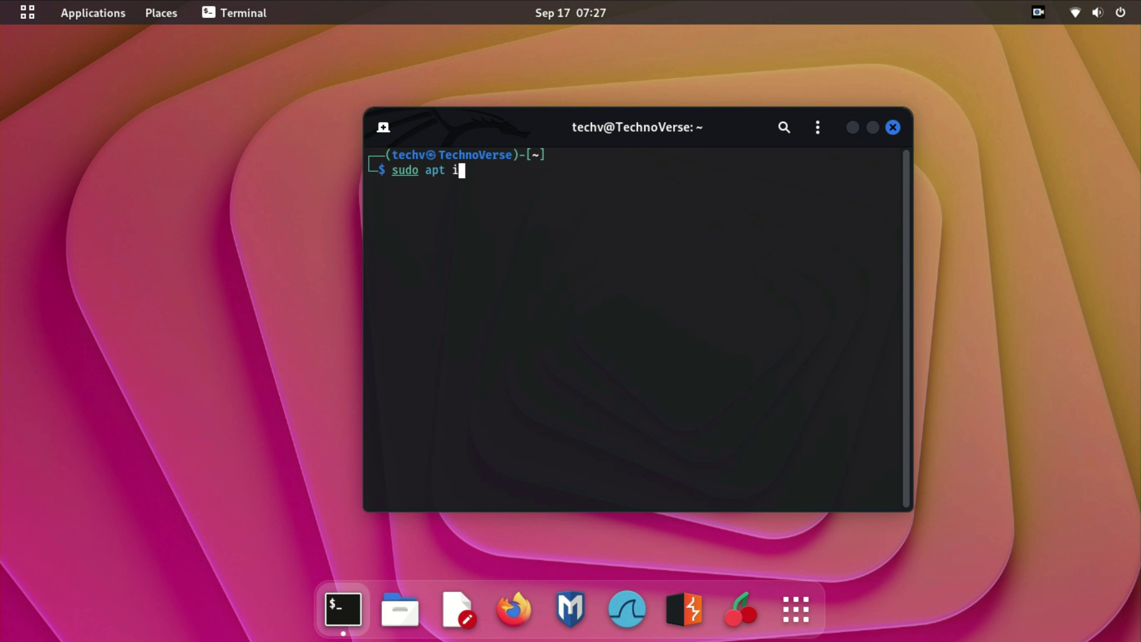
{"action": "type", "text": "nstall dconfig-editor"}
{"action": "key", "text": "BackSpace"}
{"action": "key", "text": "BackSpace"}
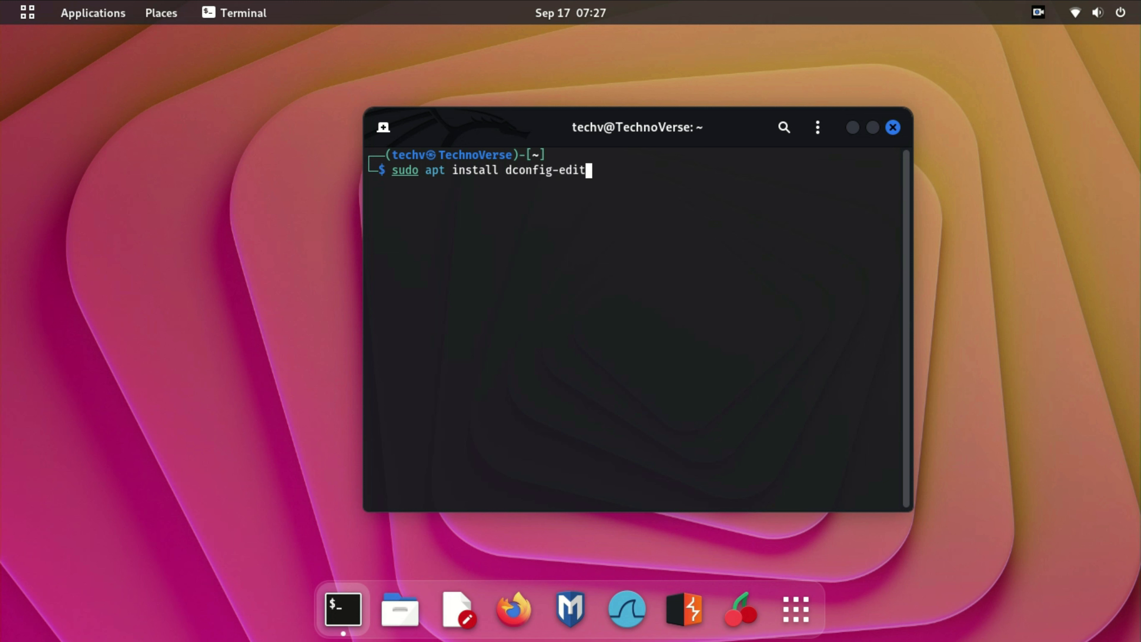
{"action": "type", "text": "or"}
{"action": "key", "text": "Left"}
{"action": "key", "text": "Left"}
{"action": "key", "text": "Left"}
{"action": "key", "text": "Left"}
{"action": "key", "text": "Left"}
{"action": "key", "text": "Left"}
{"action": "key", "text": "Left"}
{"action": "key", "text": "BackSpace"}
{"action": "key", "text": "BackSpace"}
{"action": "key", "text": "Return"}
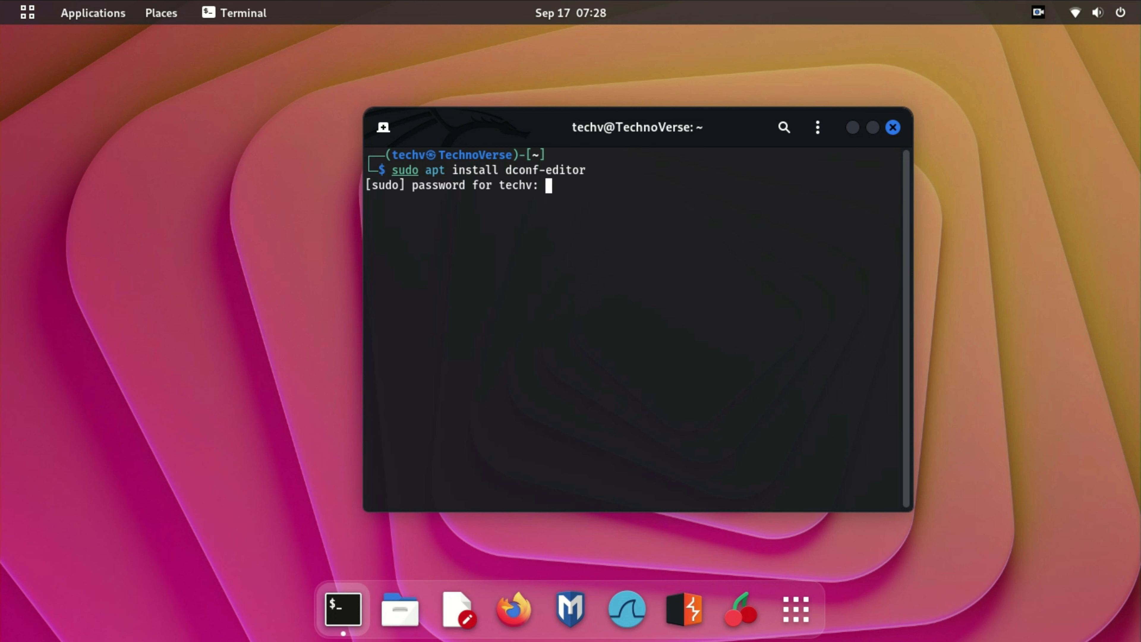
{"action": "key", "text": "Return"}
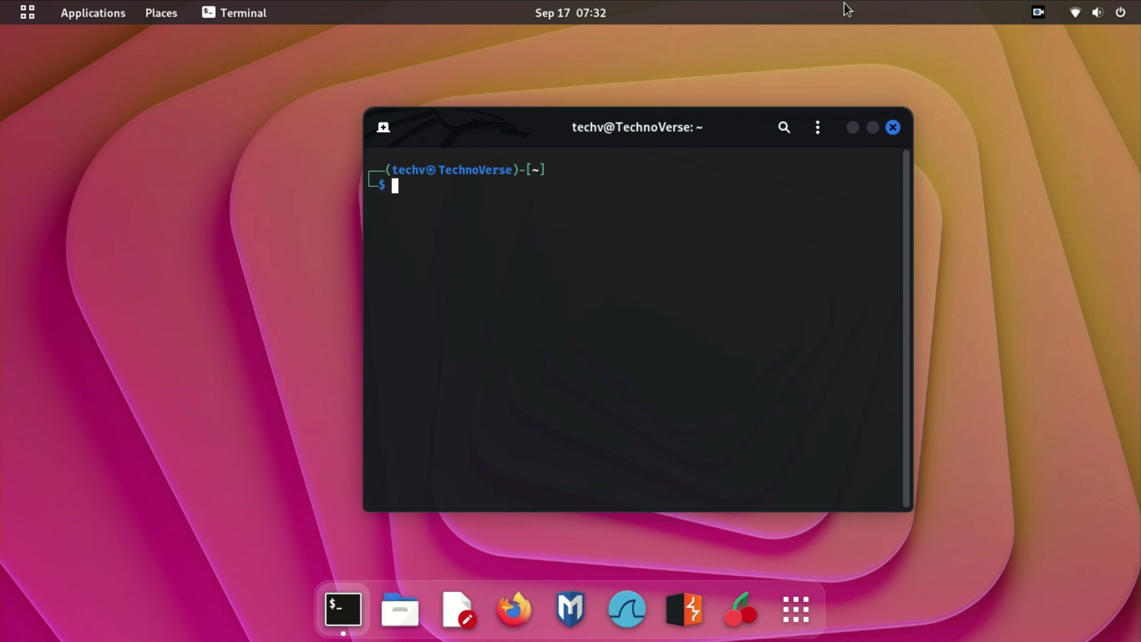
Launch dconf-editor from the terminal and move its window toward the middle of the desktop.
{"action": "type", "text": "d"}
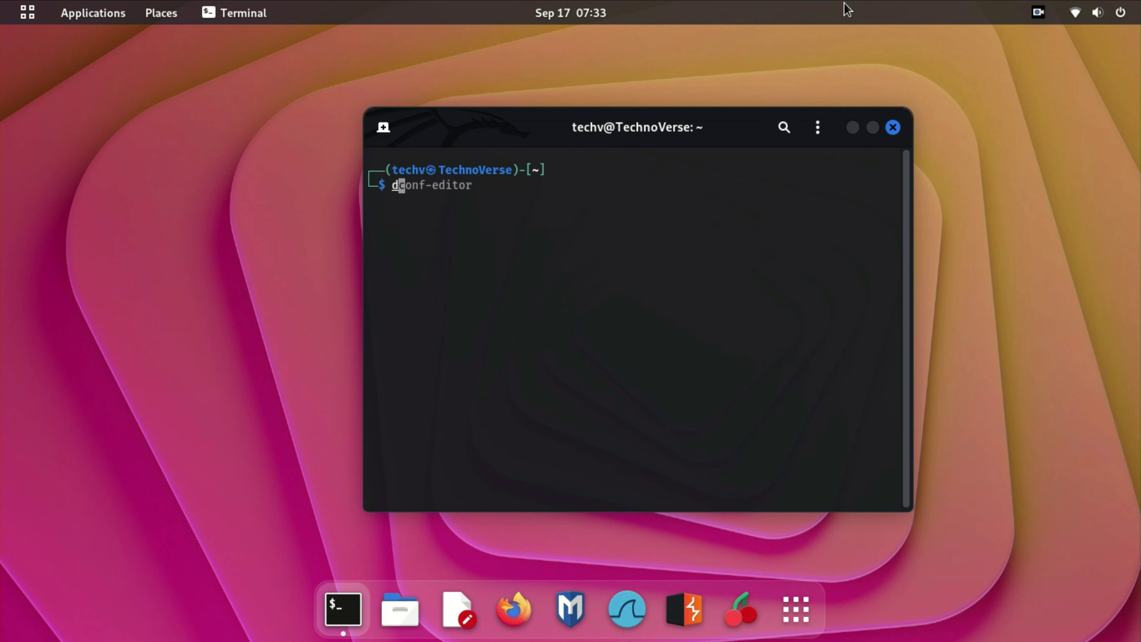
{"action": "key", "text": "Right"}
{"action": "key", "text": "Return"}
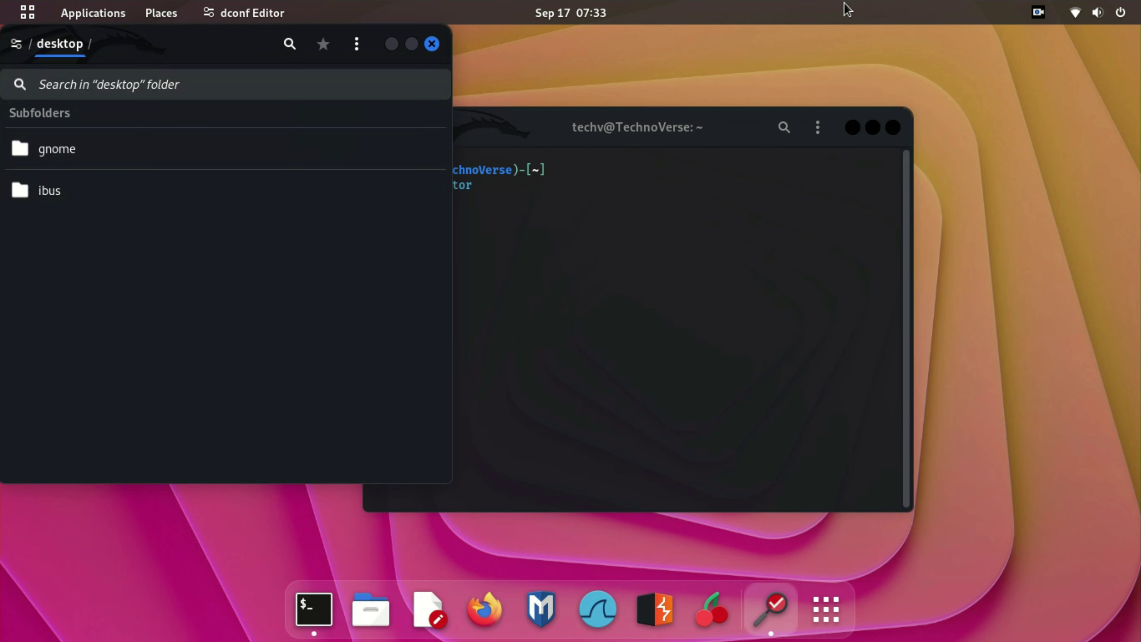
{"action": "left_click_drag", "start_coordinate": [162, 50], "coordinate": [354, 79]}
Go to the path /org/gnome/shell/extensions/dash-to-dock/ in dconf Editor.
{"action": "left_click", "coordinate": [298, 121]}
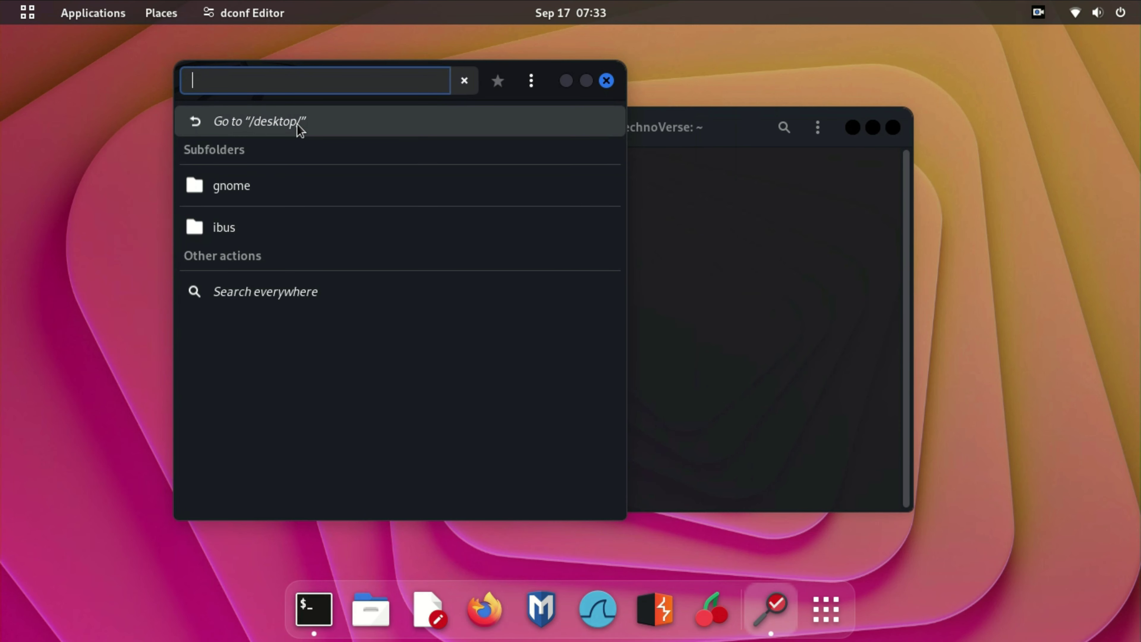
{"action": "type", "text": "/"}
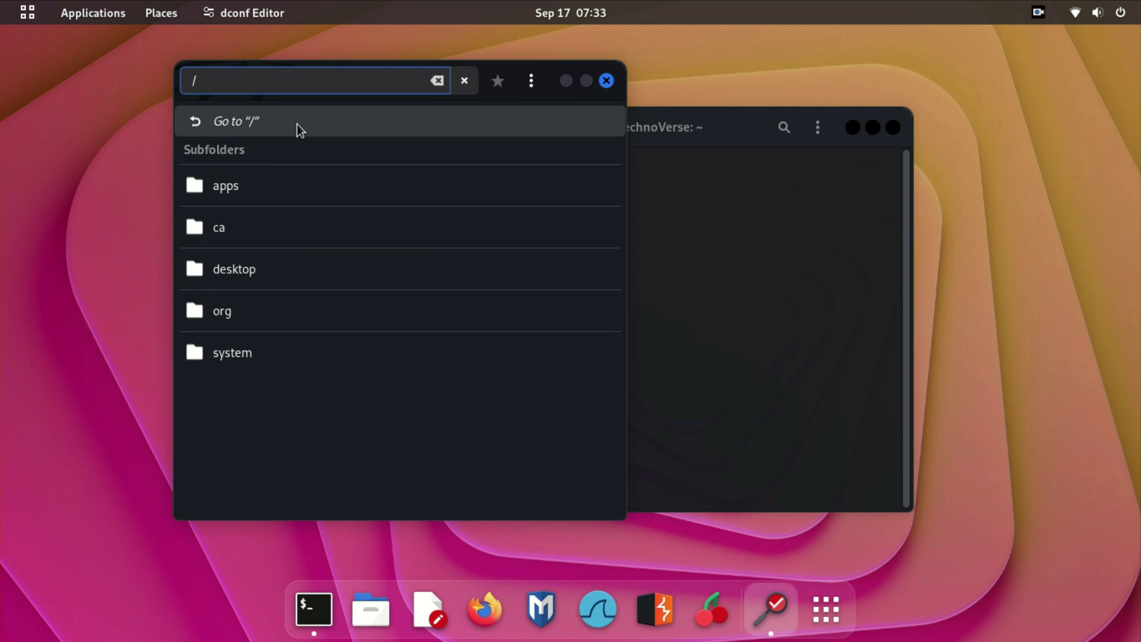
{"action": "type", "text": "org"}
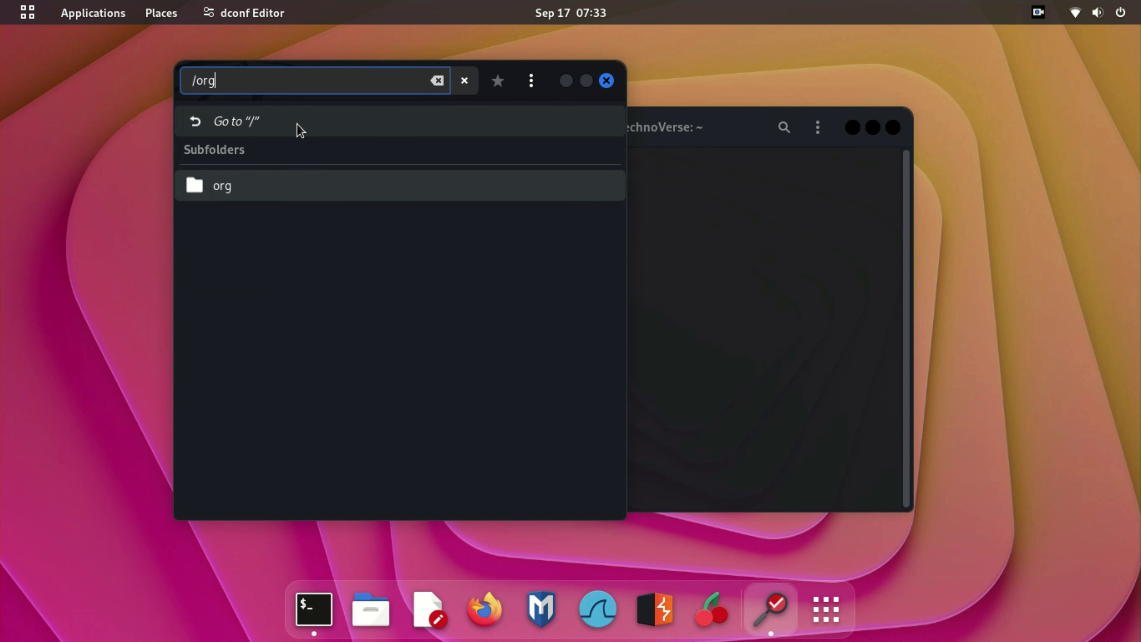
{"action": "type", "text": "/"}
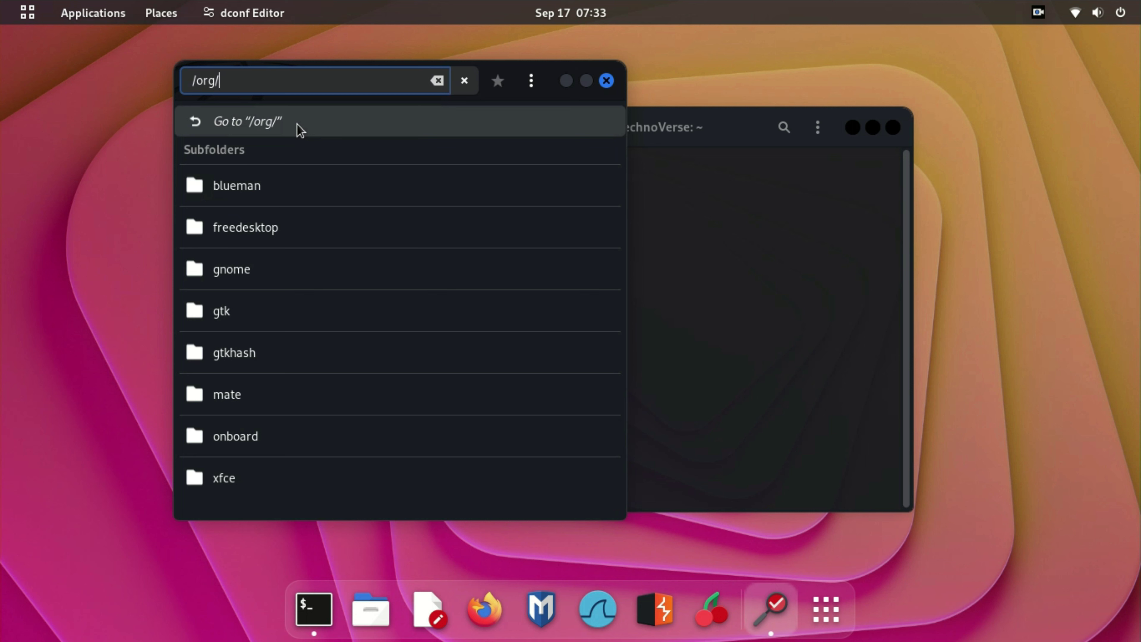
{"action": "type", "text": "gnome/"}
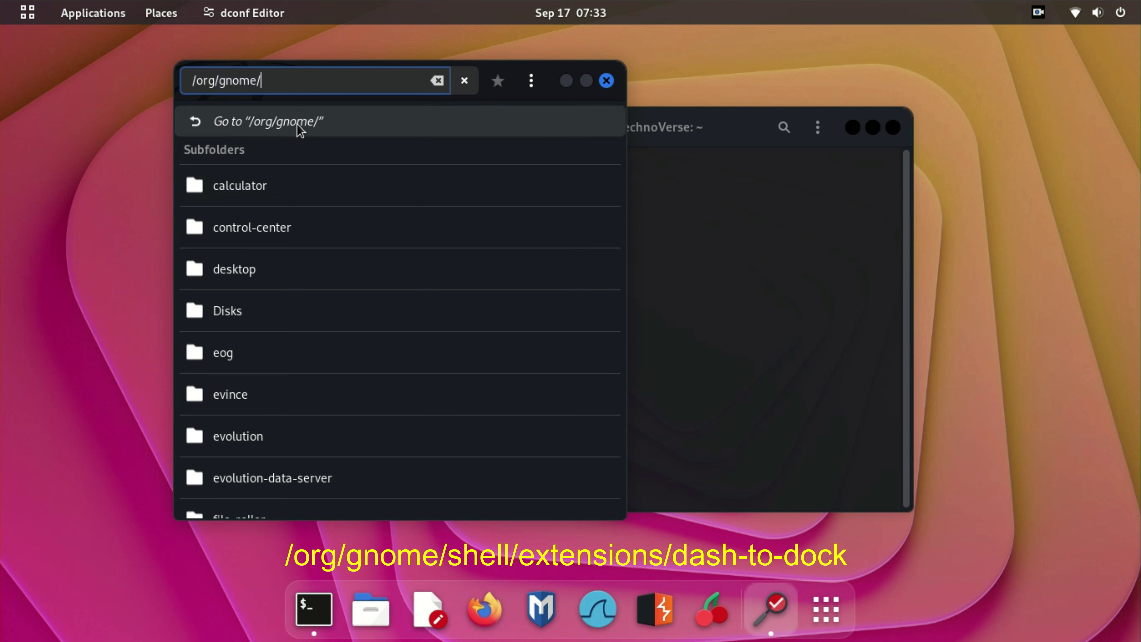
{"action": "type", "text": "shell/"}
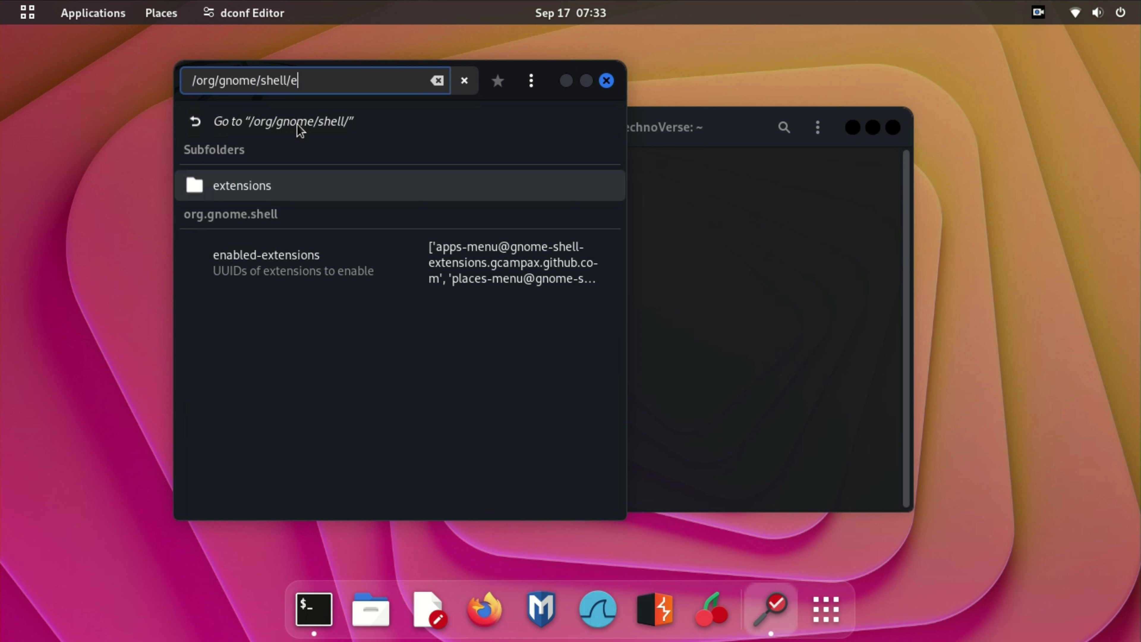
{"action": "type", "text": "e"}
{"action": "key", "text": "Tab"}
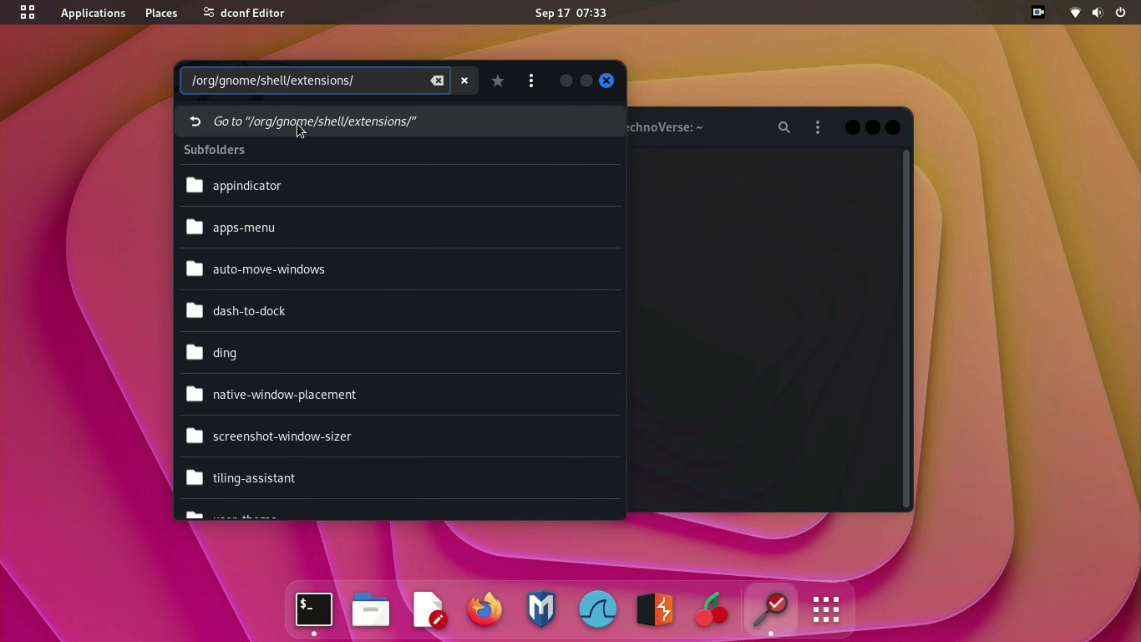
{"action": "type", "text": "da"}
{"action": "key", "text": "Tab"}
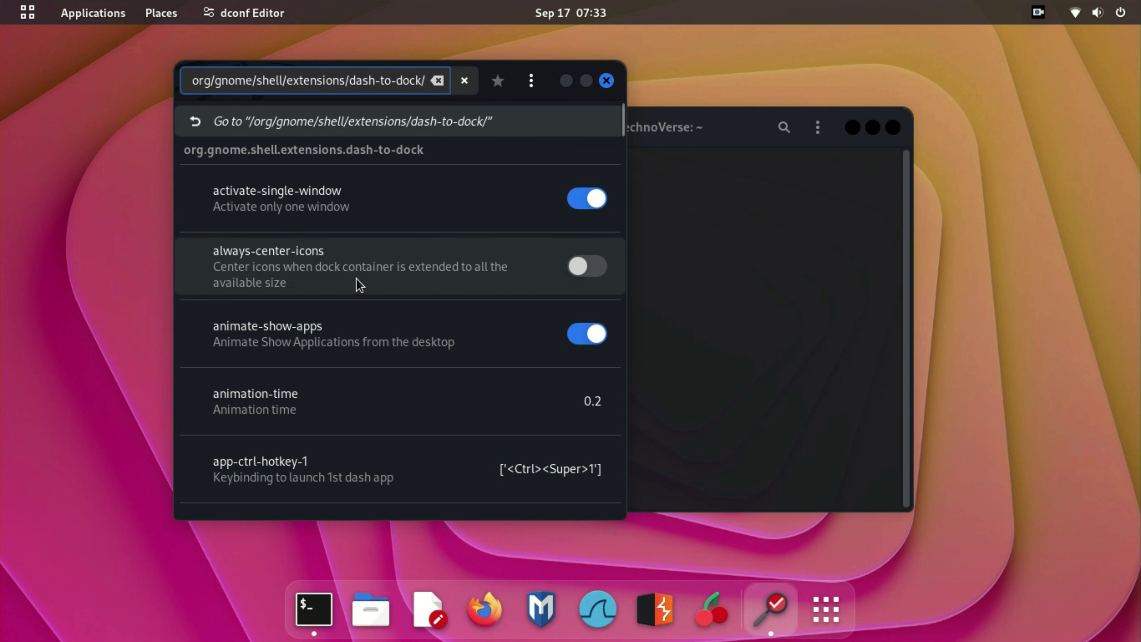
Find the dock-position key among the dash-to-dock settings and open its details.
{"action": "scroll", "coordinate": [359, 285], "scroll_direction": "down", "scroll_amount": 3}
{"action": "scroll", "coordinate": [360, 285], "scroll_direction": "down", "scroll_amount": 12}
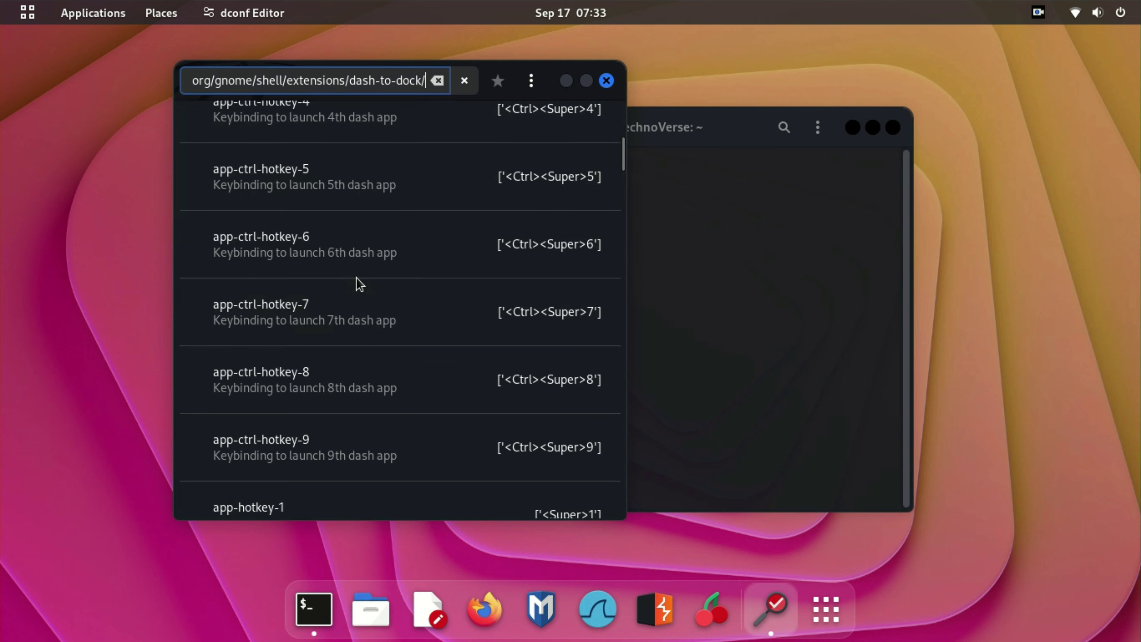
{"action": "scroll", "coordinate": [359, 283], "scroll_direction": "down", "scroll_amount": 20}
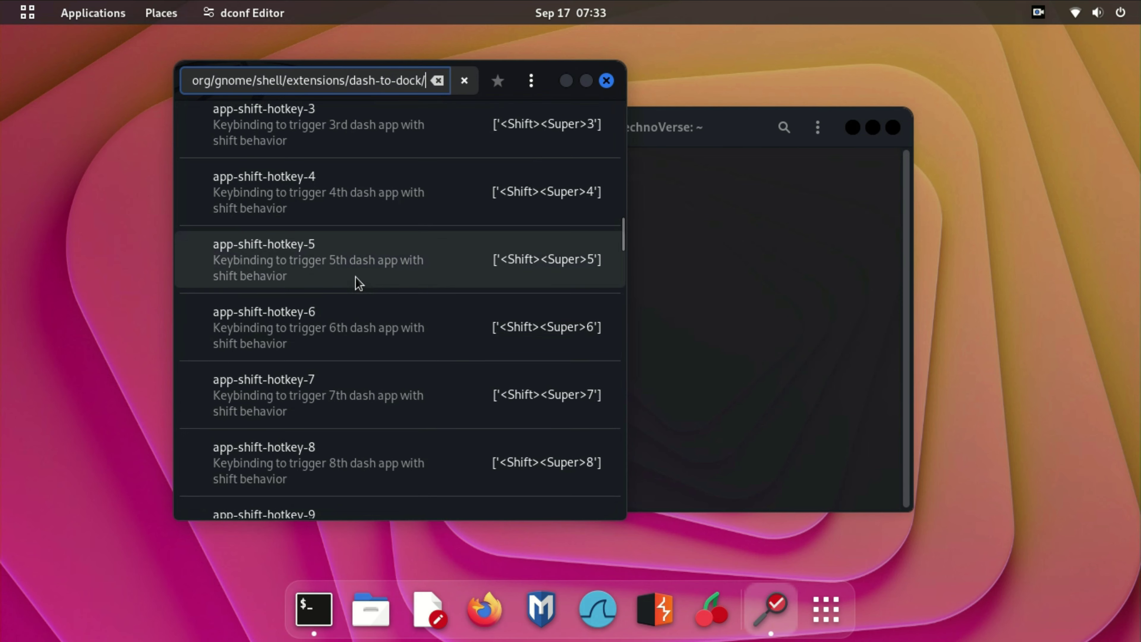
{"action": "scroll", "coordinate": [358, 282], "scroll_direction": "down", "scroll_amount": 15}
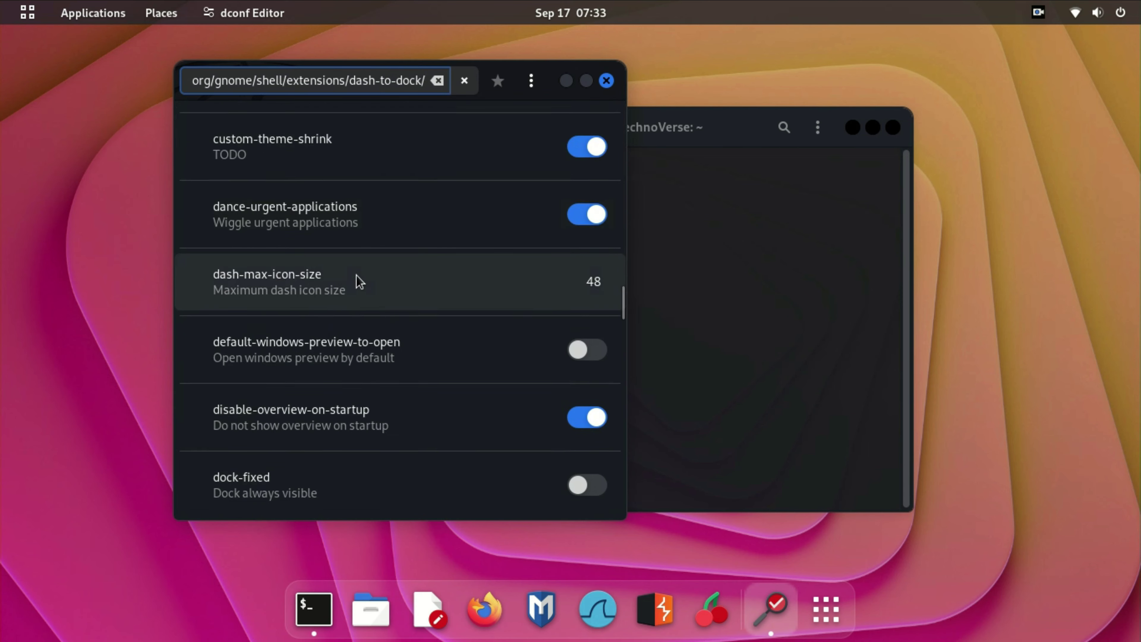
{"action": "scroll", "coordinate": [359, 281], "scroll_direction": "down", "scroll_amount": 2}
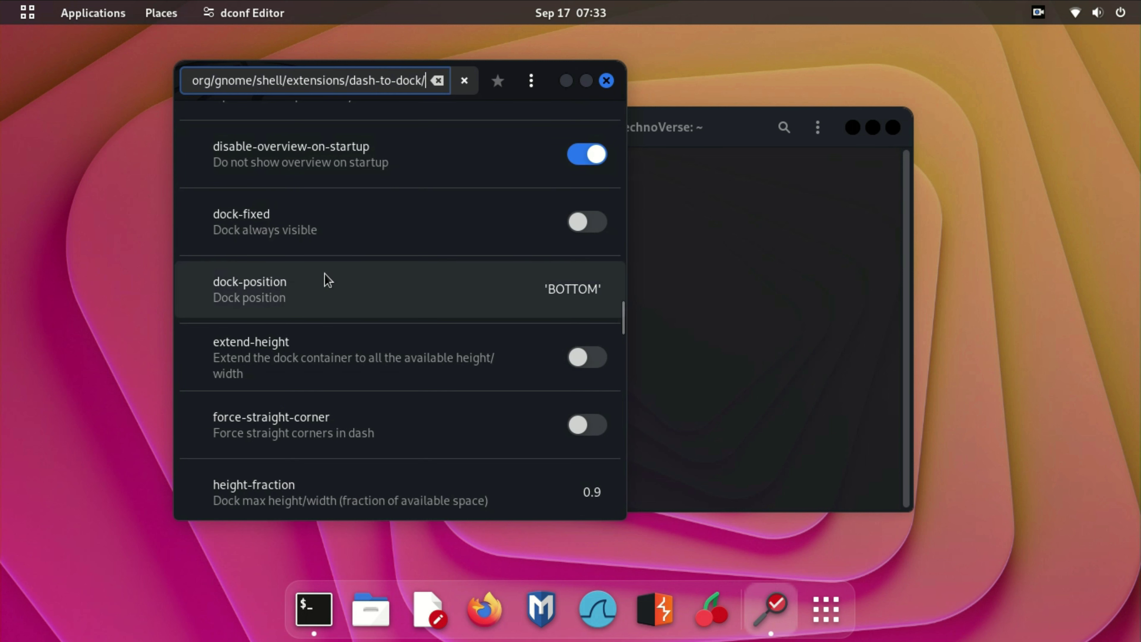
{"action": "scroll", "coordinate": [327, 286], "scroll_direction": "up", "scroll_amount": 1}
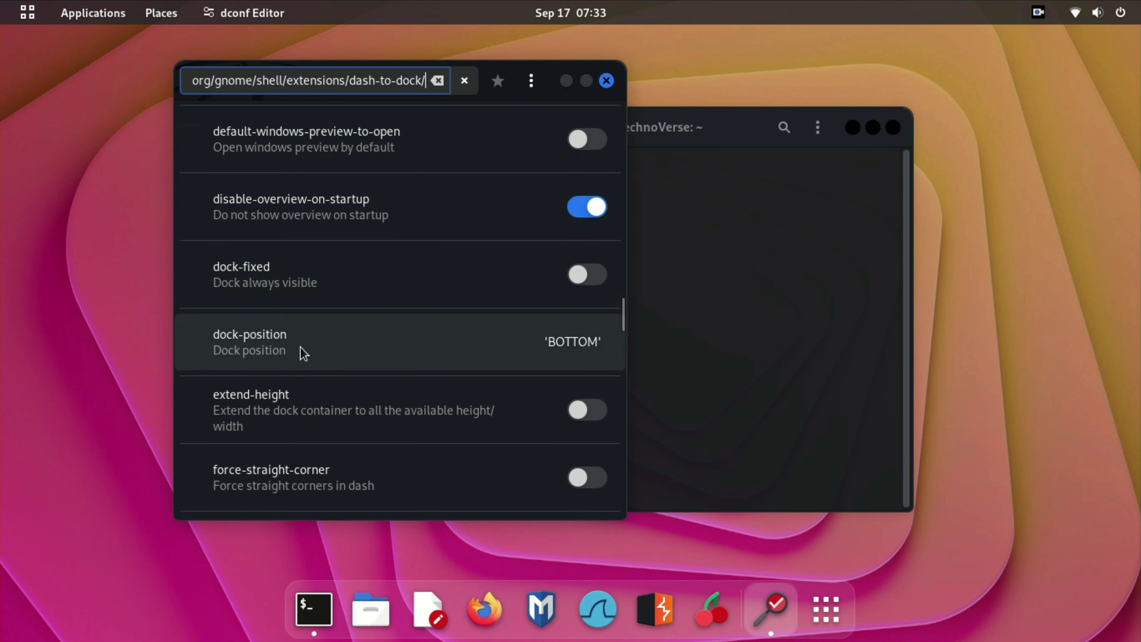
{"action": "left_click", "coordinate": [398, 352]}
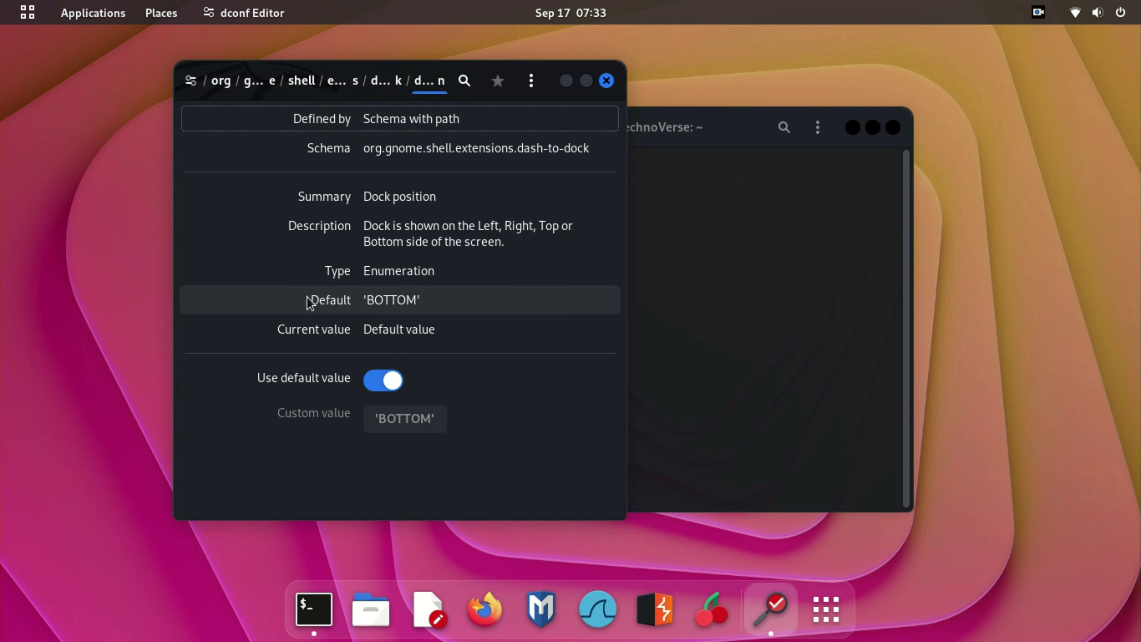
{"action": "left_click", "coordinate": [475, 297]}
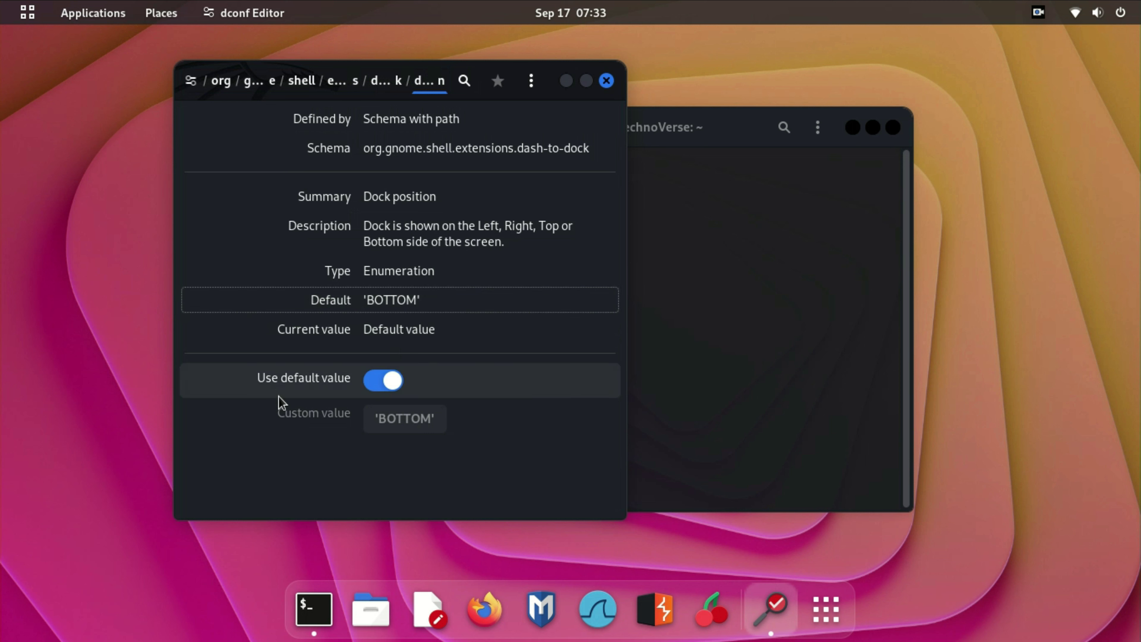
Turn off the default value for dock-position, set the custom value to 'LEFT', and apply the change.
{"action": "left_click", "coordinate": [378, 384]}
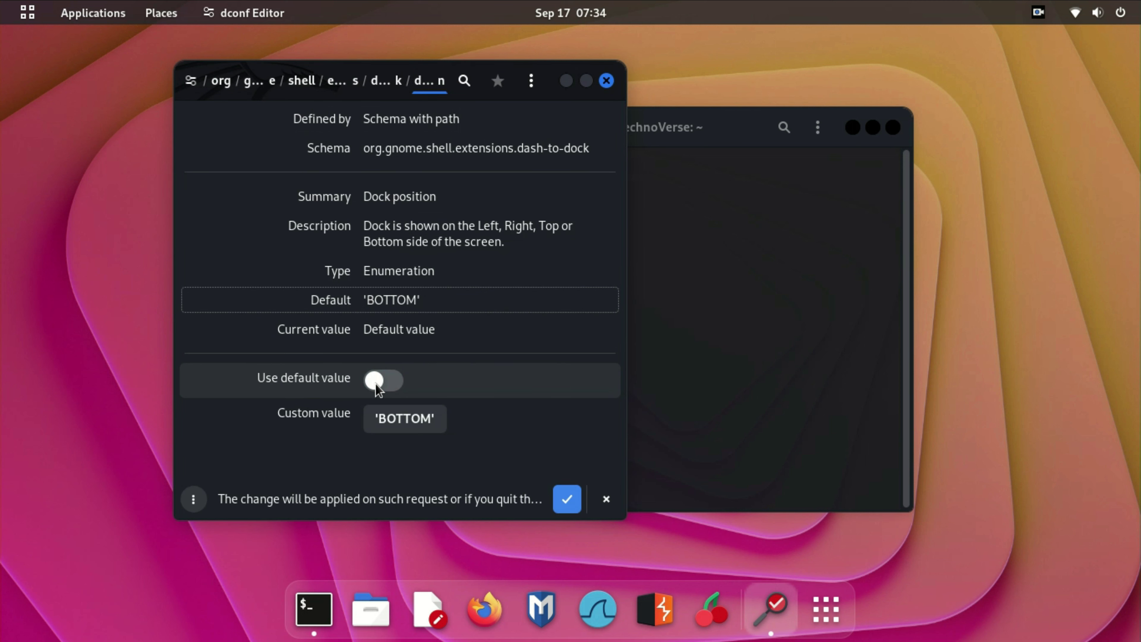
{"action": "left_click", "coordinate": [396, 423]}
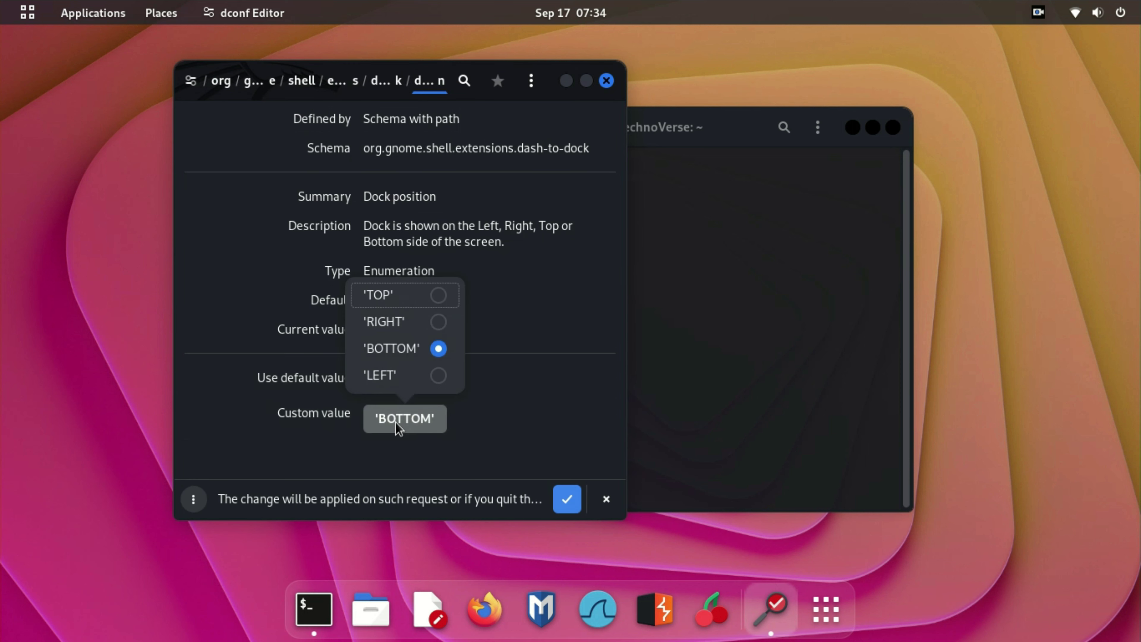
{"action": "left_click", "coordinate": [438, 380]}
{"action": "left_click", "coordinate": [570, 503]}
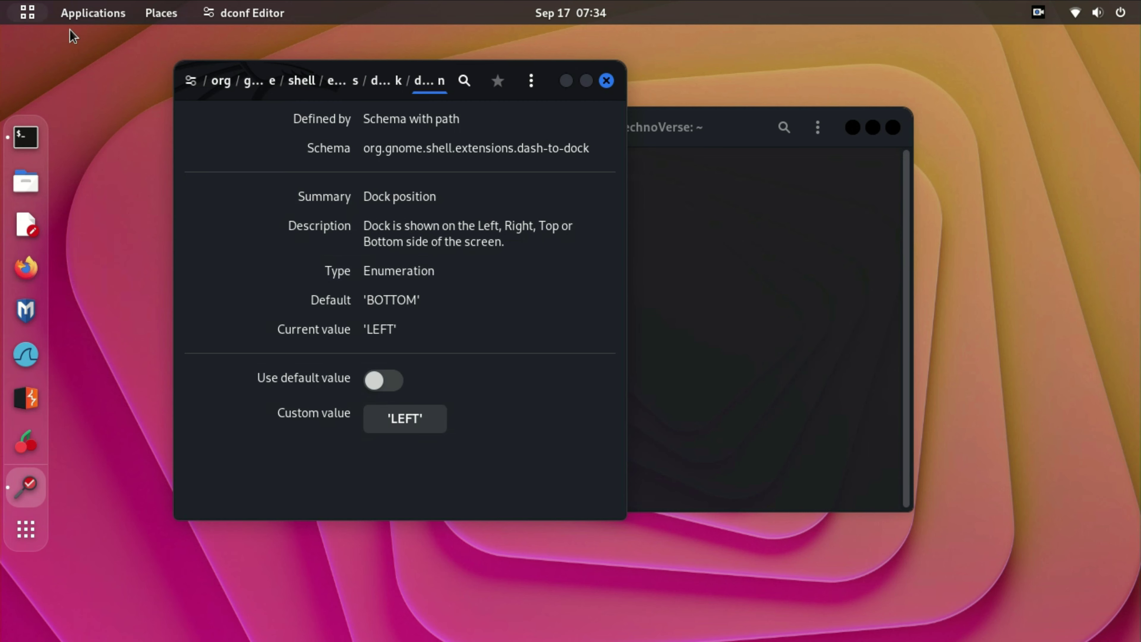
Look over the workspaces and dock in the activities overview, return to the desktop, and close dconf Editor.
{"action": "left_click", "coordinate": [27, 13]}
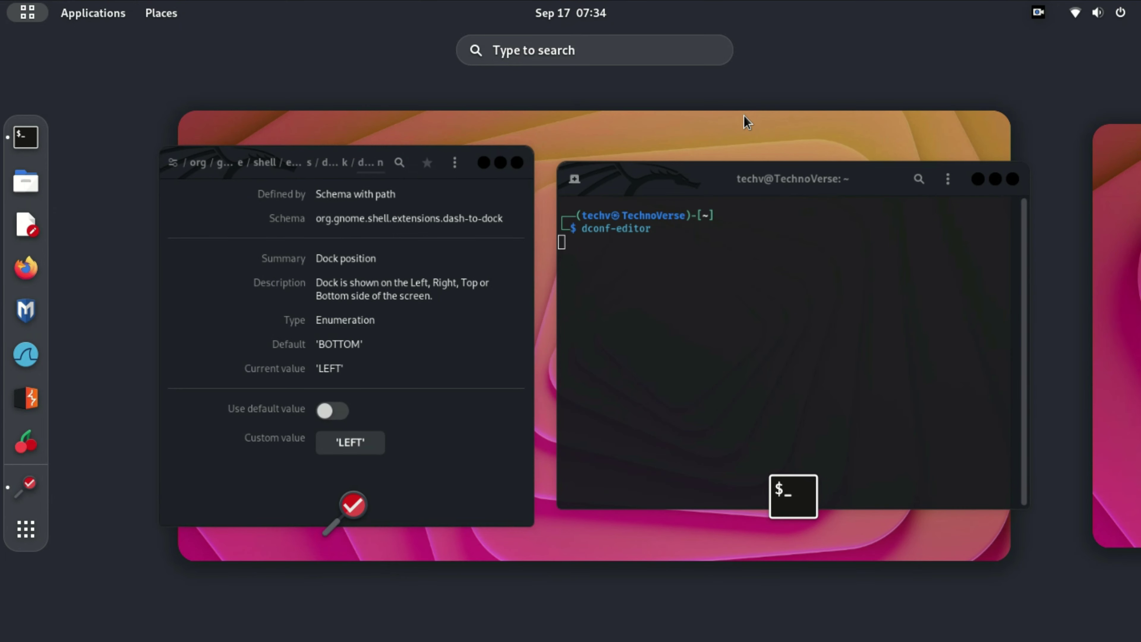
{"action": "scroll", "coordinate": [746, 121], "scroll_direction": "down", "scroll_amount": 1}
{"action": "scroll", "coordinate": [746, 120], "scroll_direction": "up", "scroll_amount": 1}
{"action": "mouse_move", "coordinate": [3, 4]}
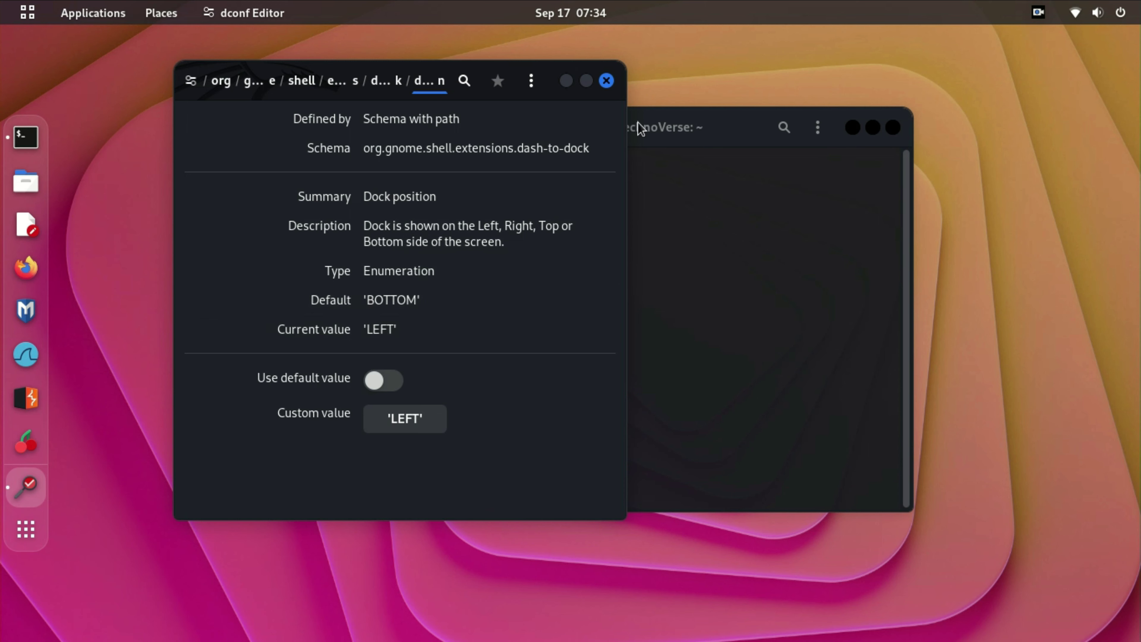
{"action": "left_click", "coordinate": [606, 81]}
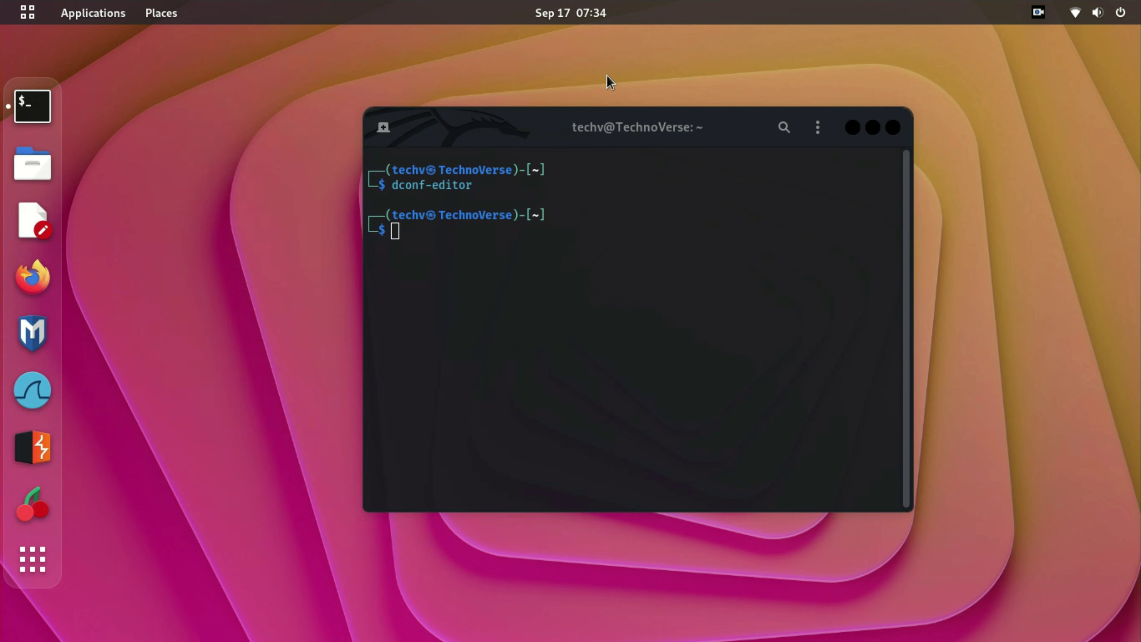
Reposition the terminal window slightly and write "Please share and subscribe" at its prompt.
{"action": "left_click_drag", "start_coordinate": [591, 114], "coordinate": [541, 147]}
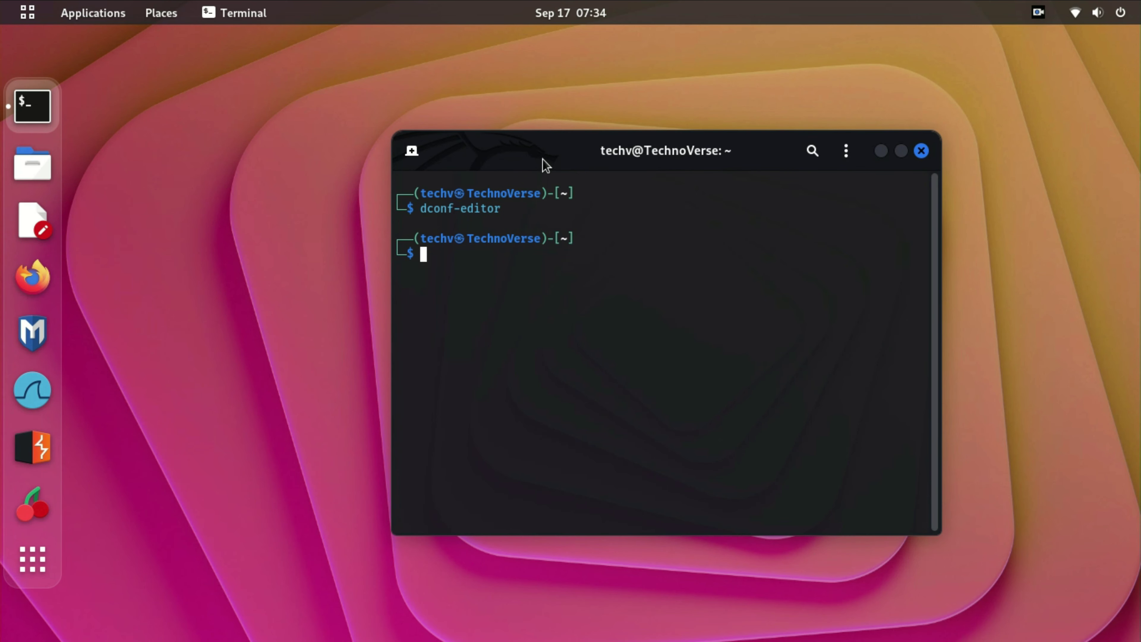
{"action": "left_click_drag", "start_coordinate": [542, 159], "coordinate": [537, 142]}
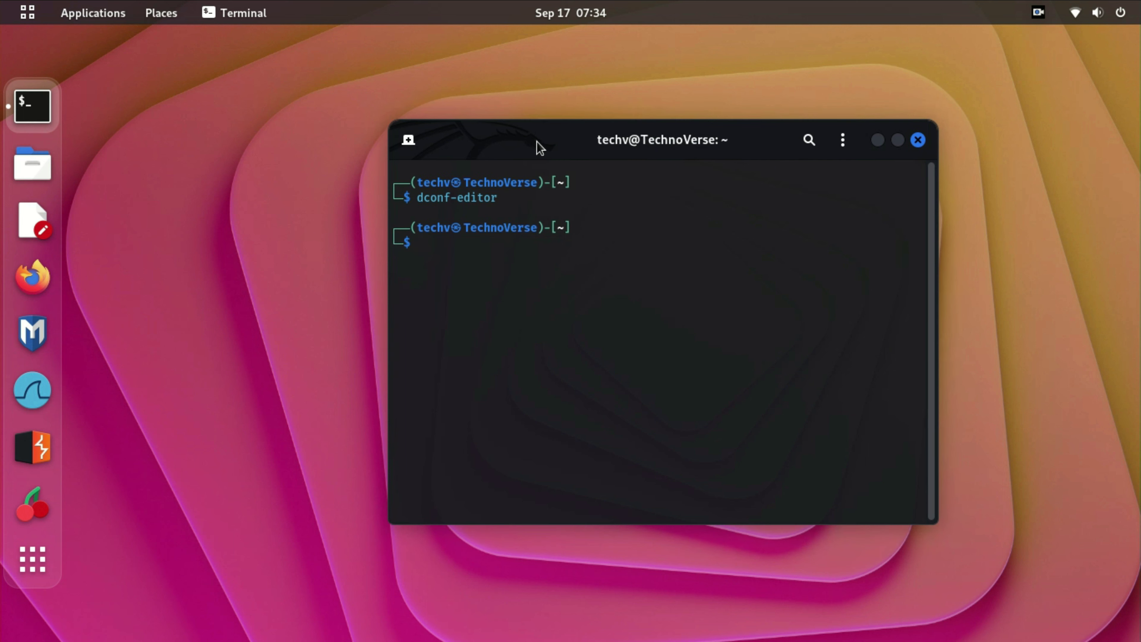
{"action": "type", "text": "Please share and subscribe"}
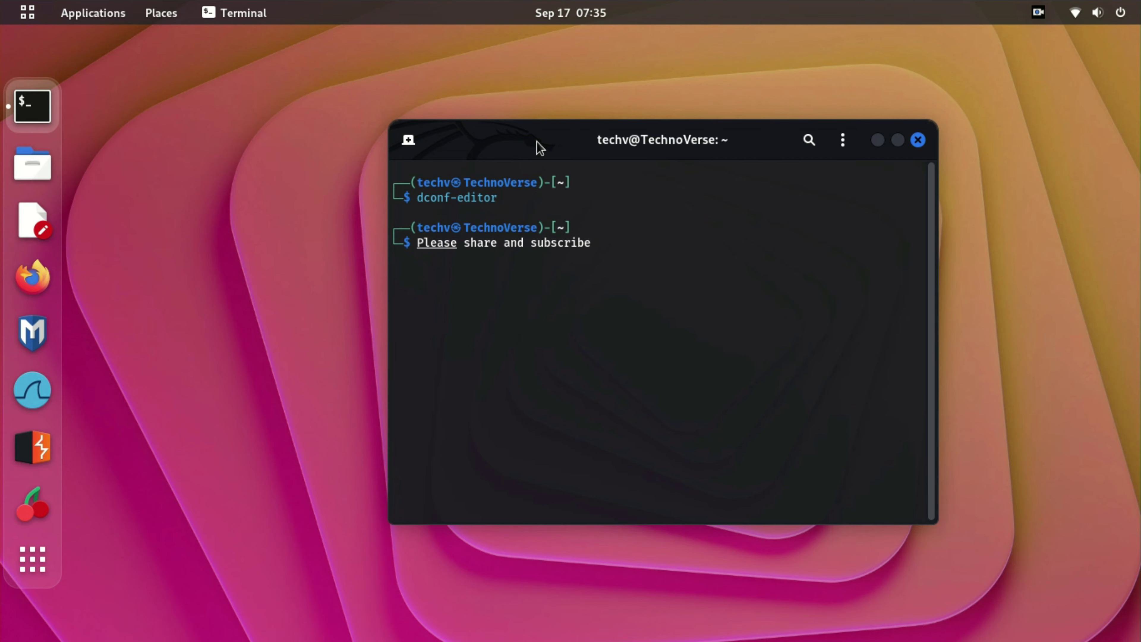